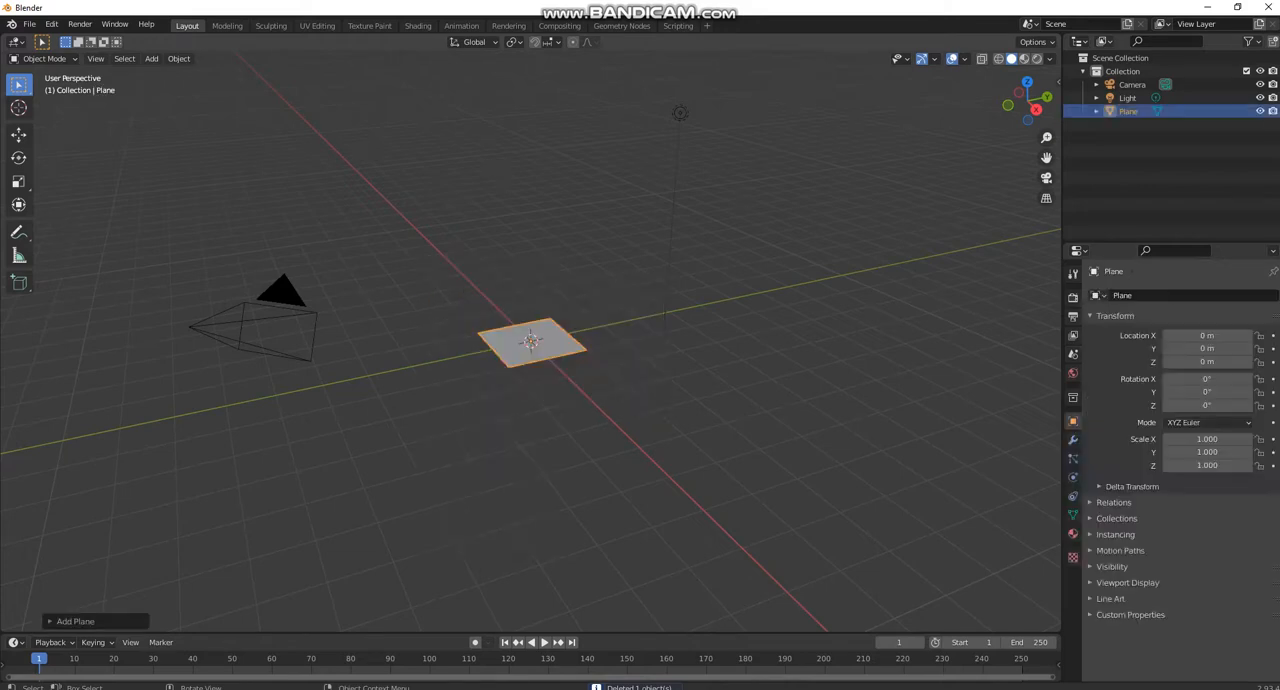
- In Edit Mode, scale the plane's +X edge down to about 0.17 so the face tapers toward that end
key("Tab")
key("KP_7")
left_click_drag(406, 362, 872, 542)
key("s")
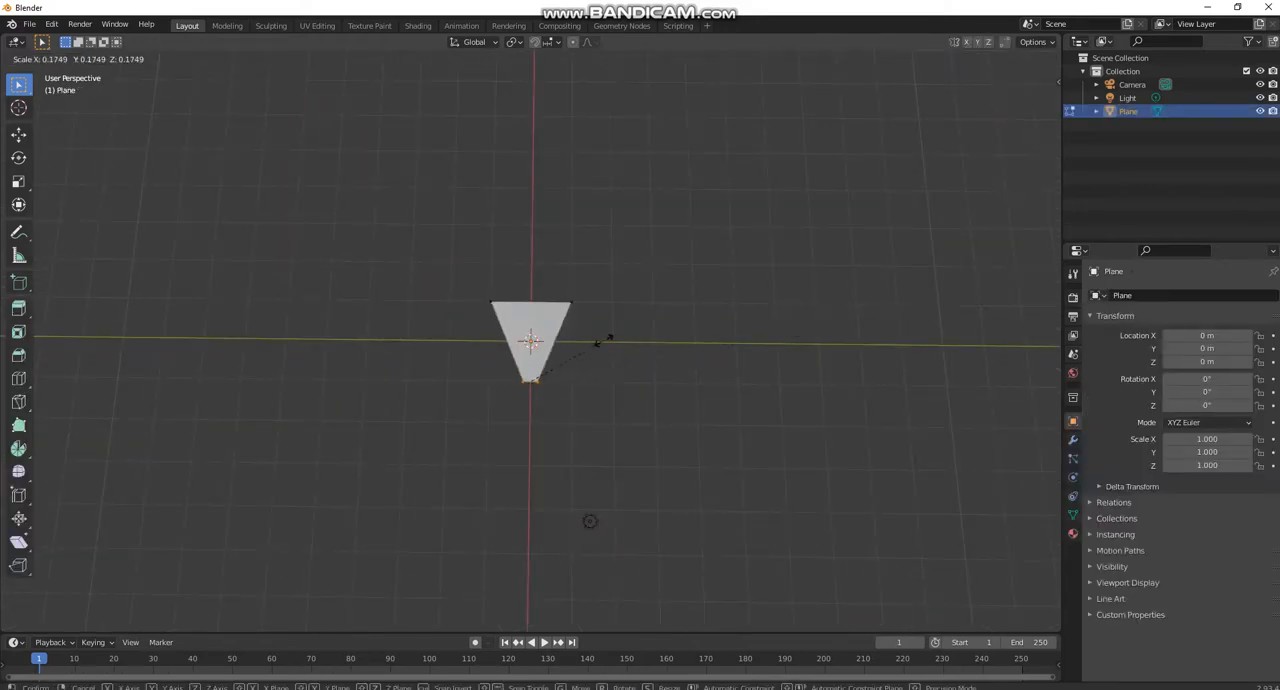
left_click(609, 333)
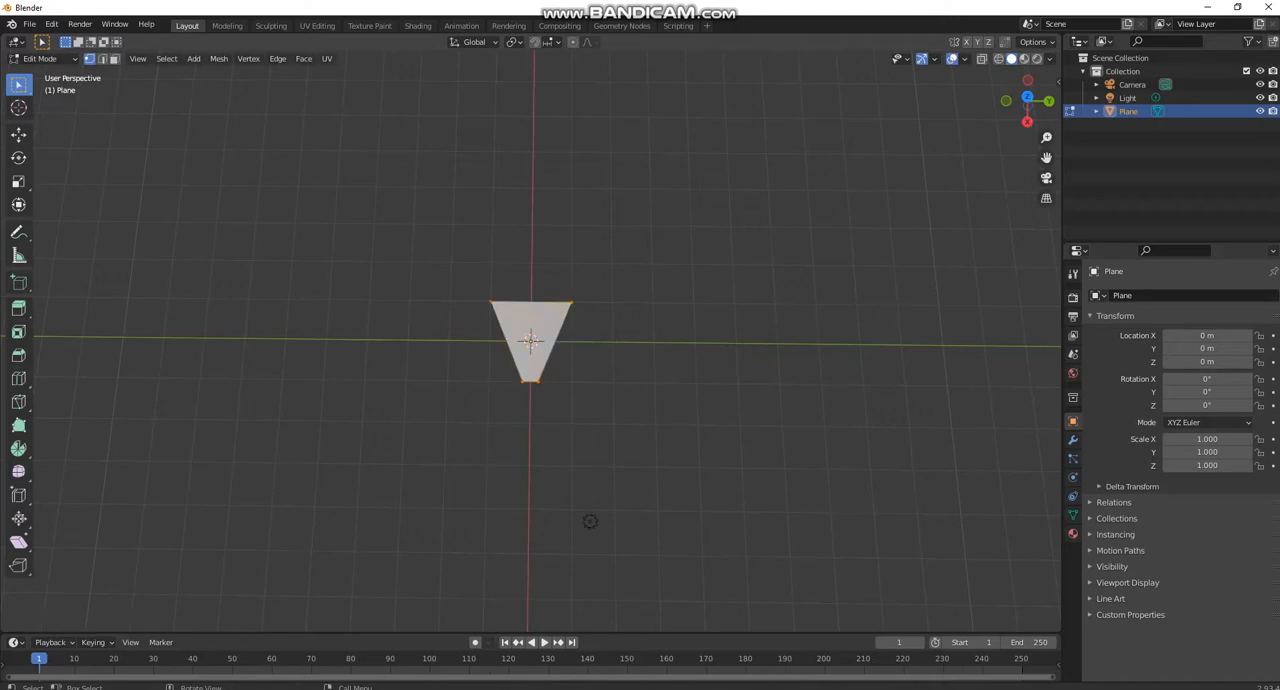
- Select the whole tapered face and subdivide it three times
right_click(600, 309)
left_click(600, 309)
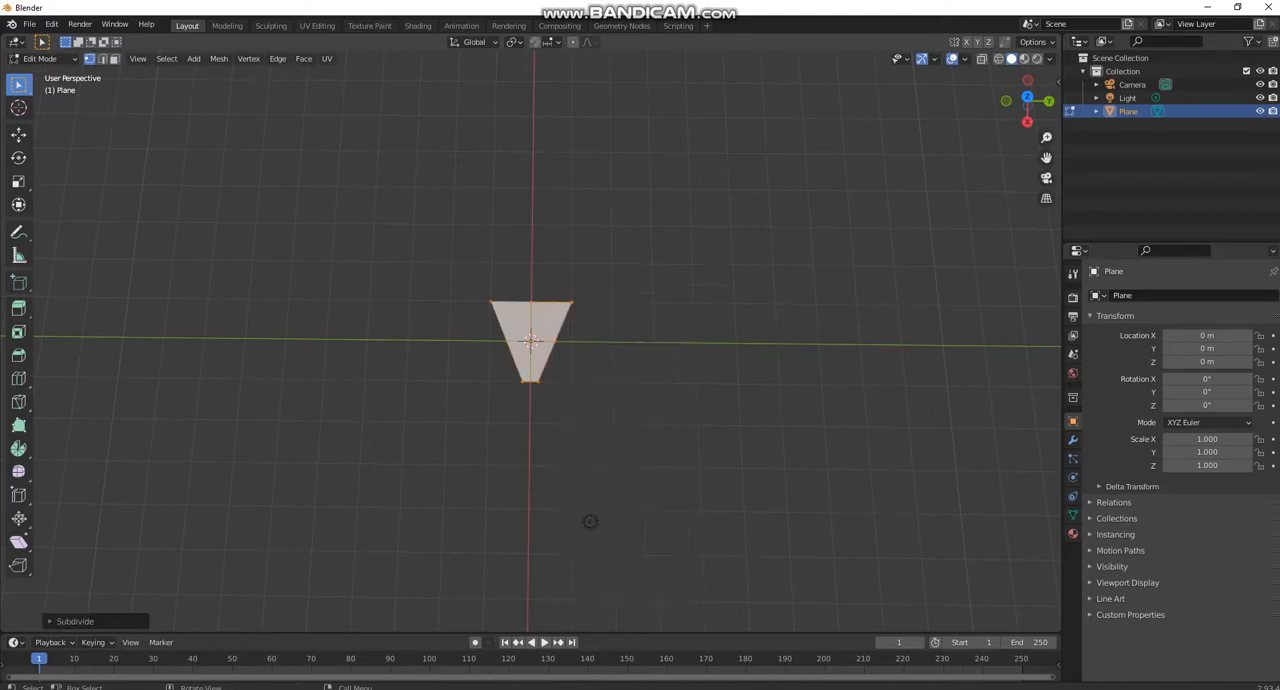
right_click(599, 308)
left_click(600, 308)
right_click(574, 307)
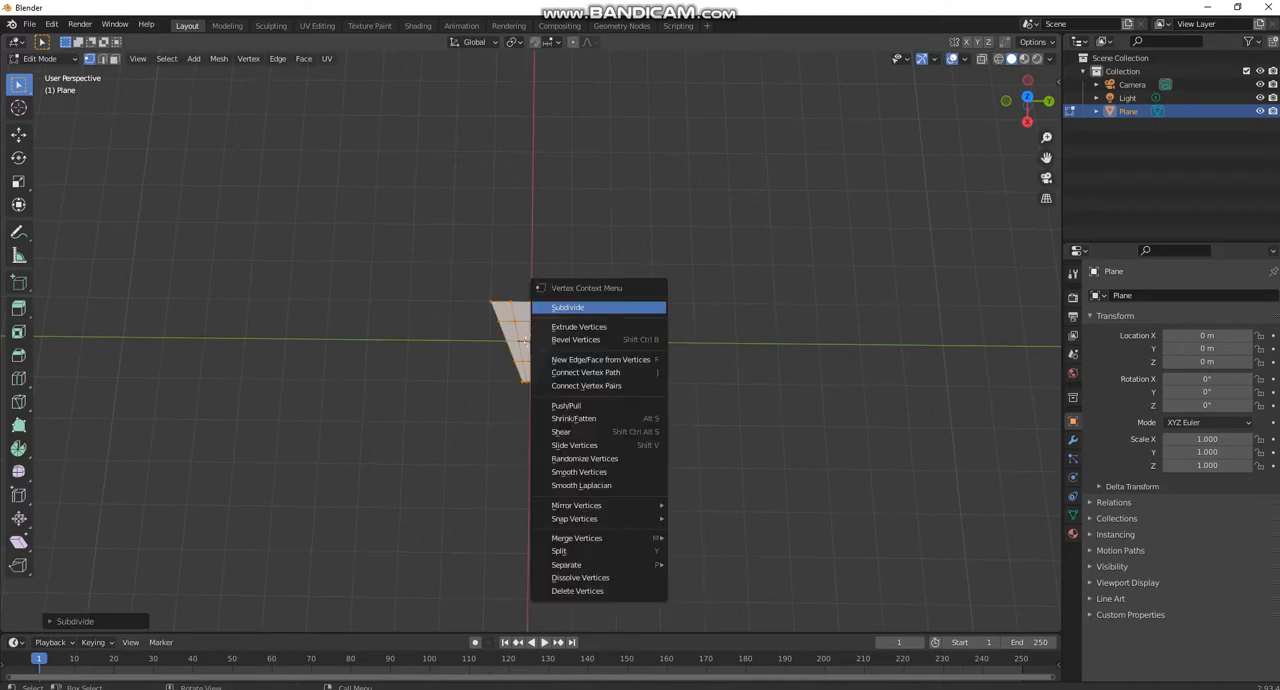
left_click(574, 307)
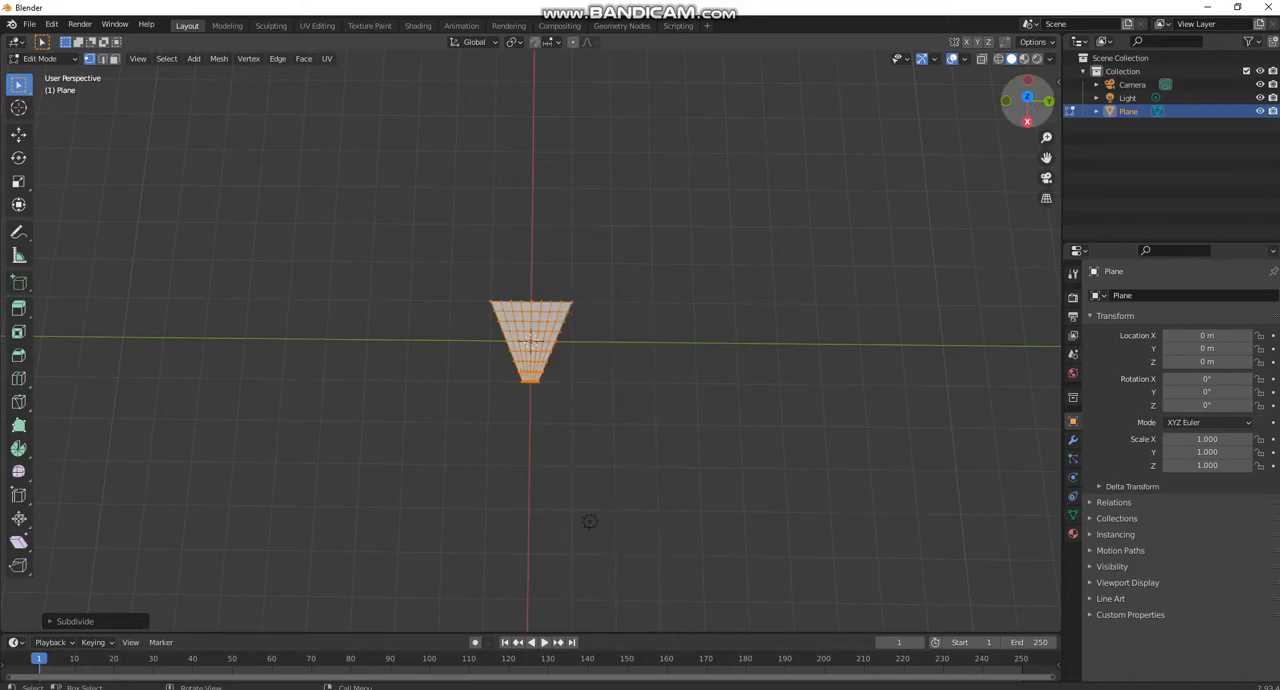
- Duplicate the subdivided face in the right orthographic view and tilt the copy about 27° so it crosses the original at the centre
left_click(1027, 121)
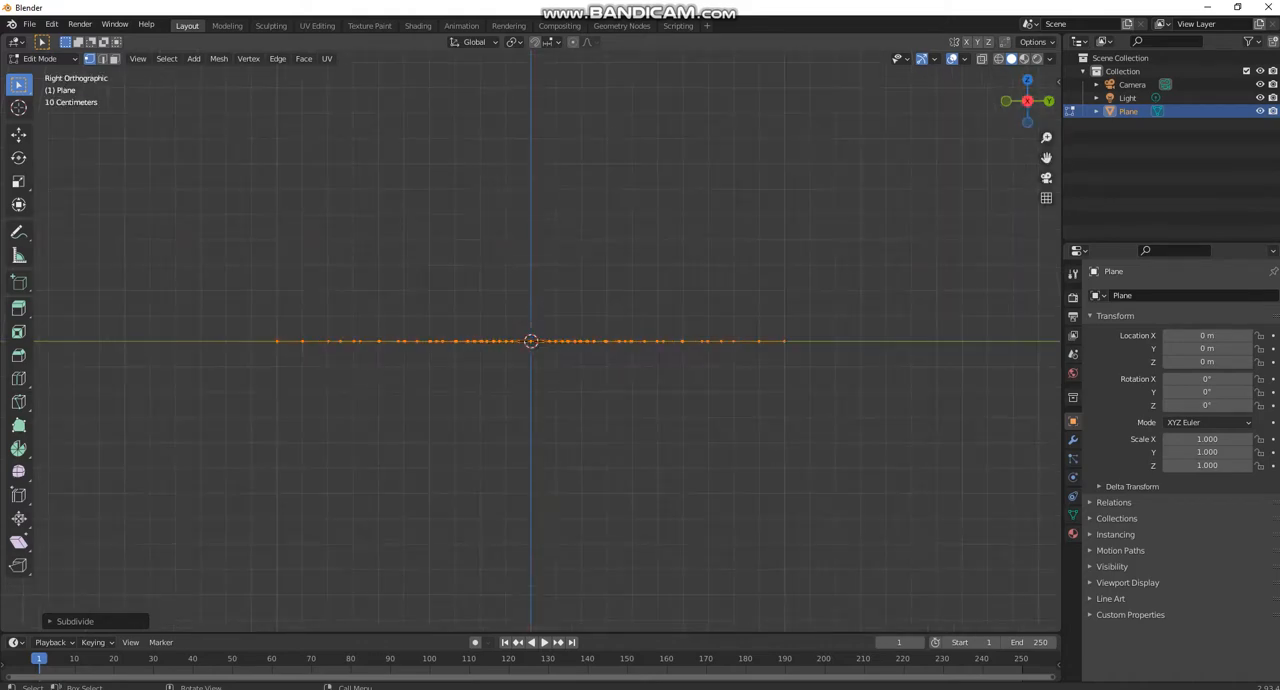
key("shift+d")
key("Escape")
key("g")
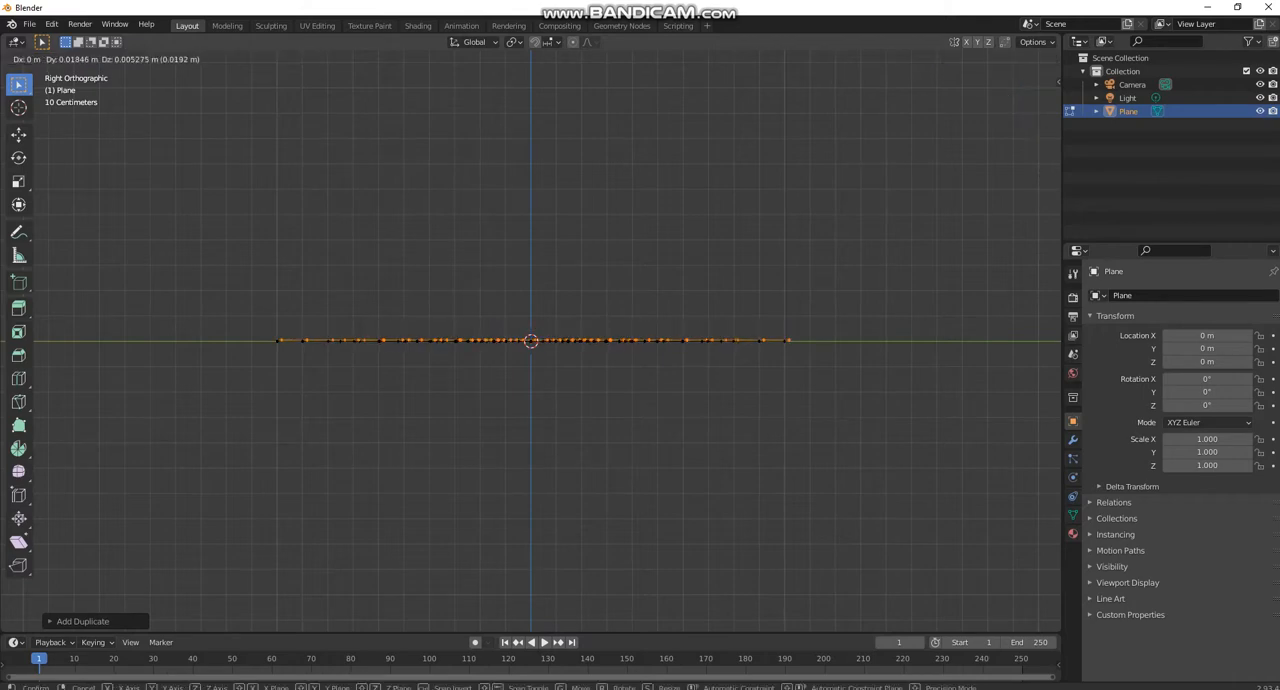
key("Return")
key("r")
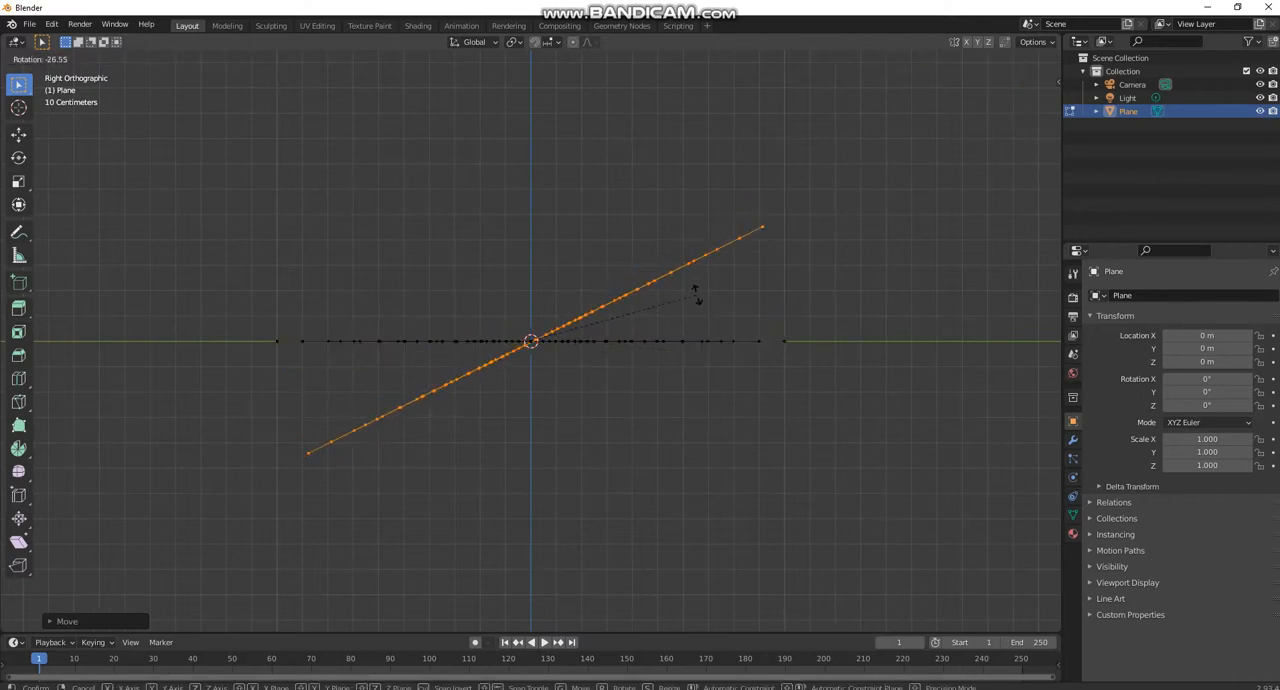
key("Return")
key("g")
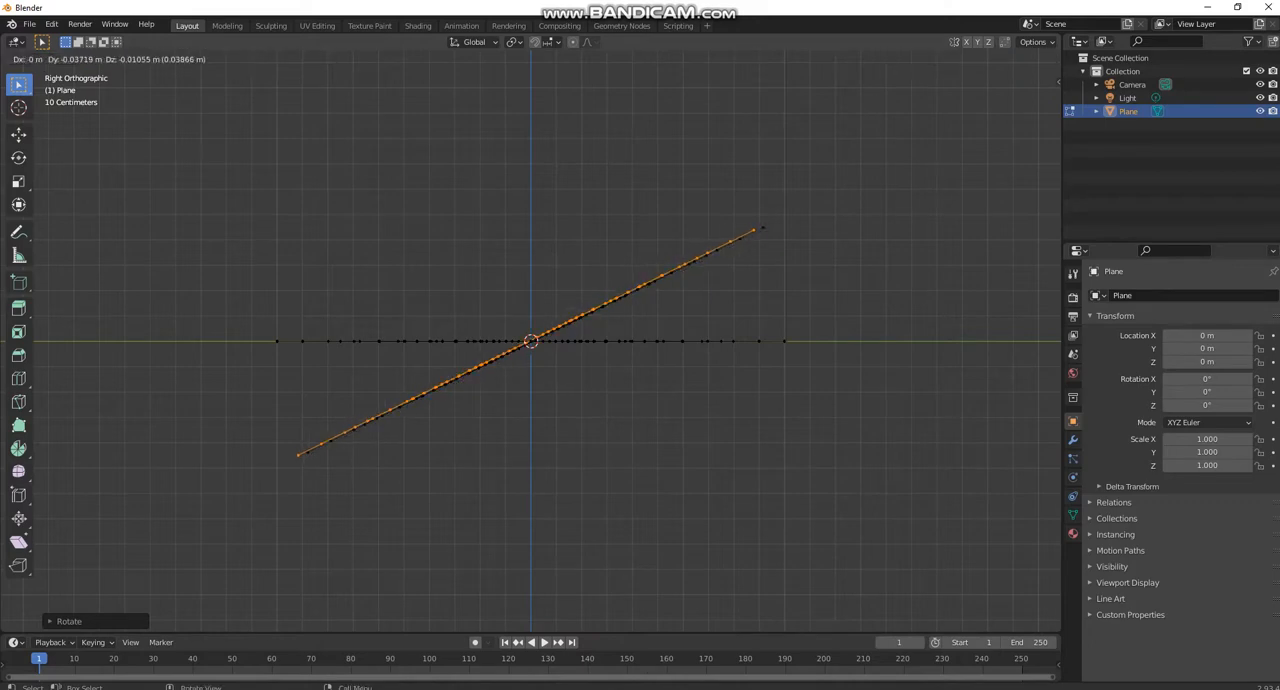
key("Return")
- Duplicate the tilted face, rotate the copy about 49° the opposite way, and fine-tune its tilt by about 2° from the opposite side view
key("shift+d")
key("r")
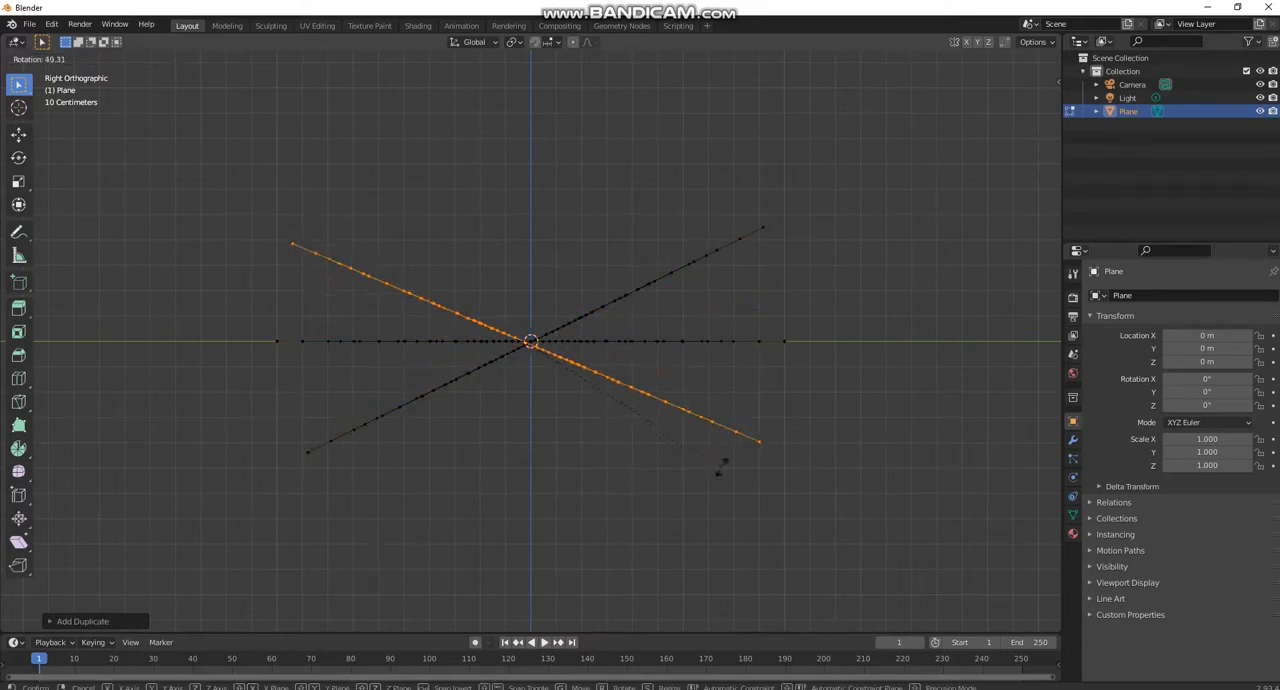
key("Return")
middle_click_drag(709, 472, 545, 400)
scroll(478, 380, "up", 2)
scroll(478, 380, "down", 1)
left_click(1035, 104)
key("r")
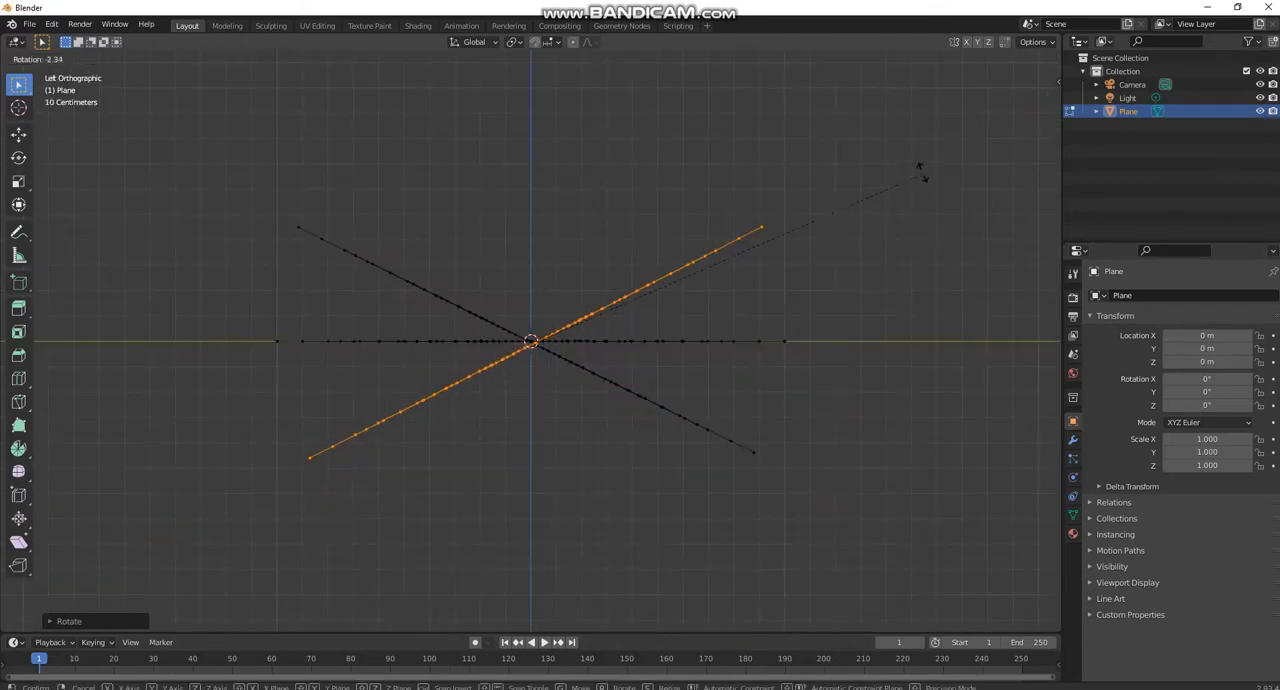
left_click(925, 147)
- Select the centre vertex at the wide end of the crossed faces, ready for extrusion in the top orthographic view
scroll(531, 341, "up", 4)
key("KP_5")
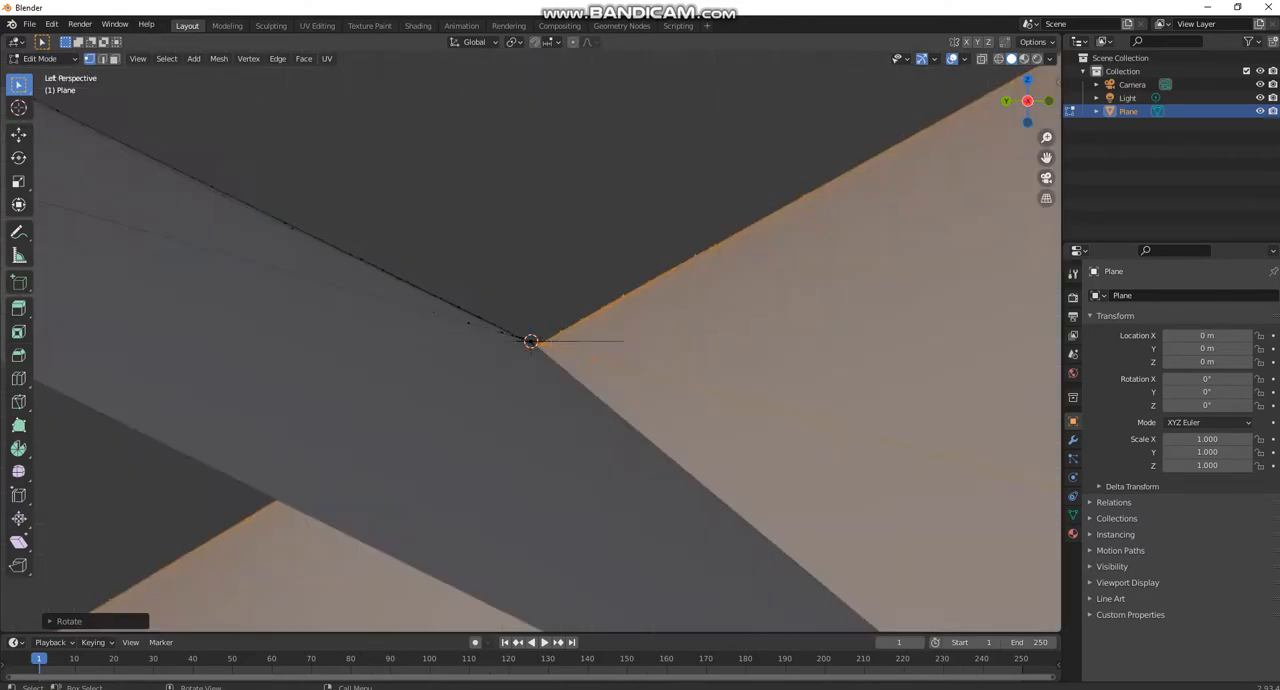
scroll(531, 341, "down", 3)
left_click(568, 364)
scroll(568, 364, "up", 3)
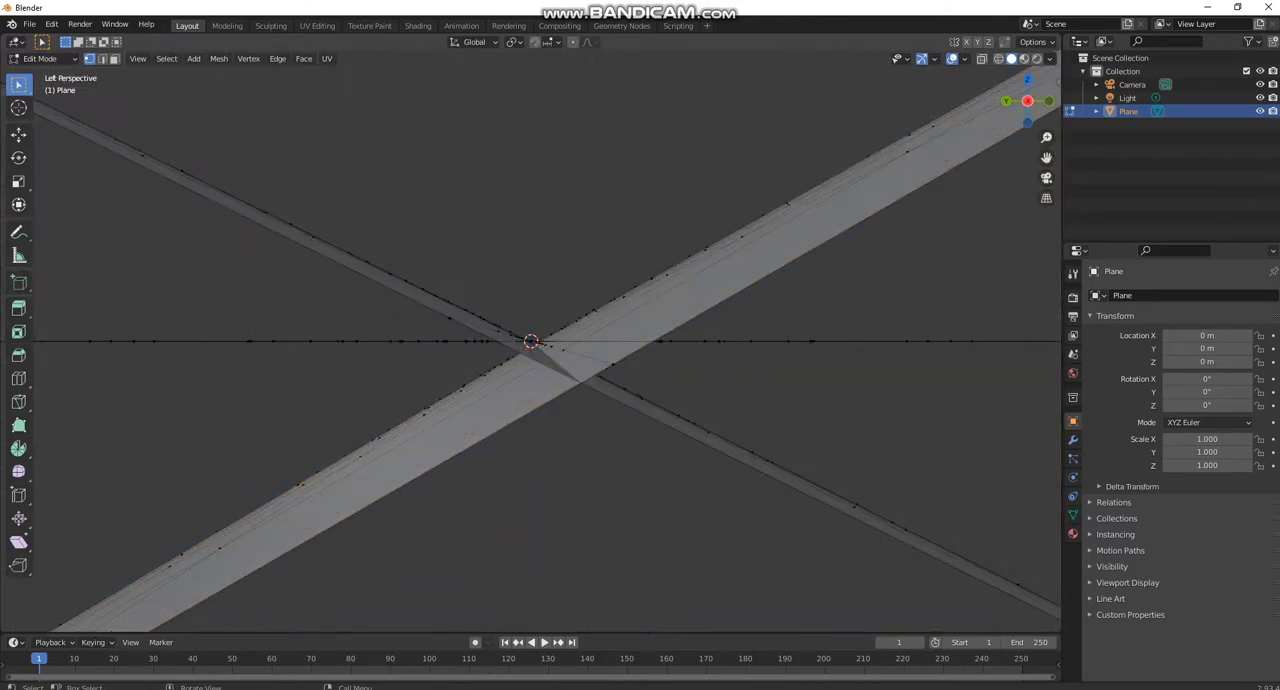
middle_click_drag(568, 364, 728, 505)
scroll(578, 432, "down", 5)
left_click(1027, 91)
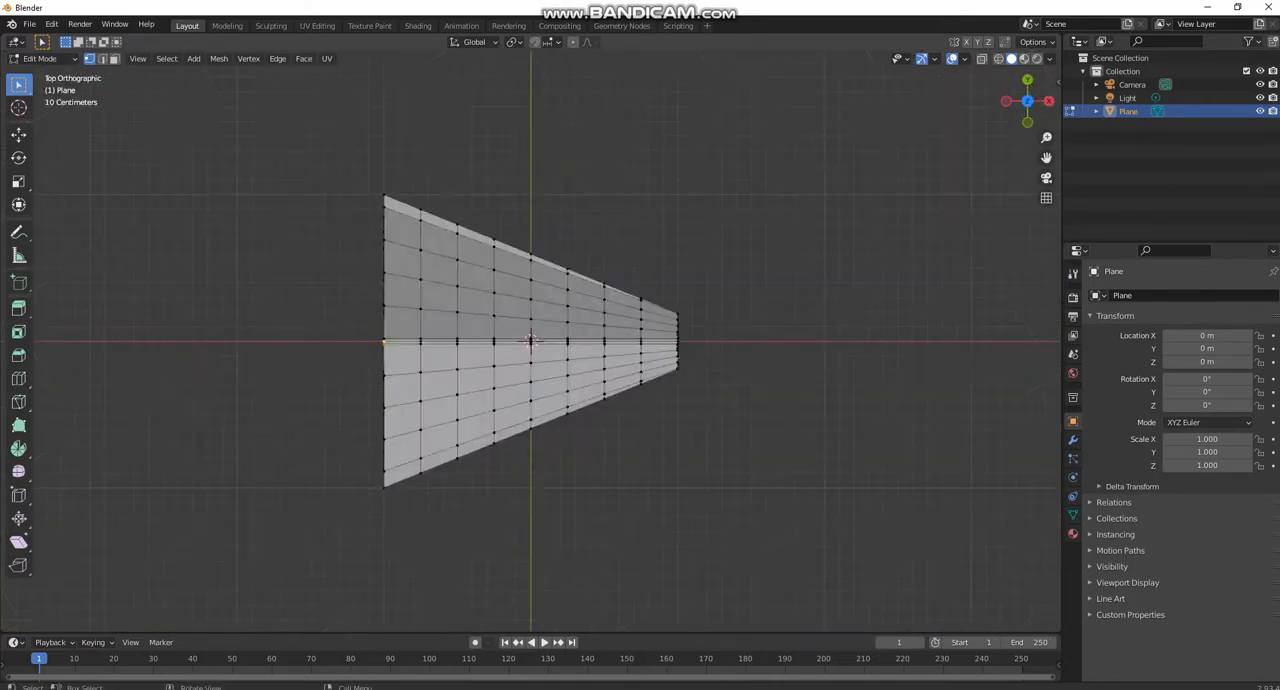
key("e")
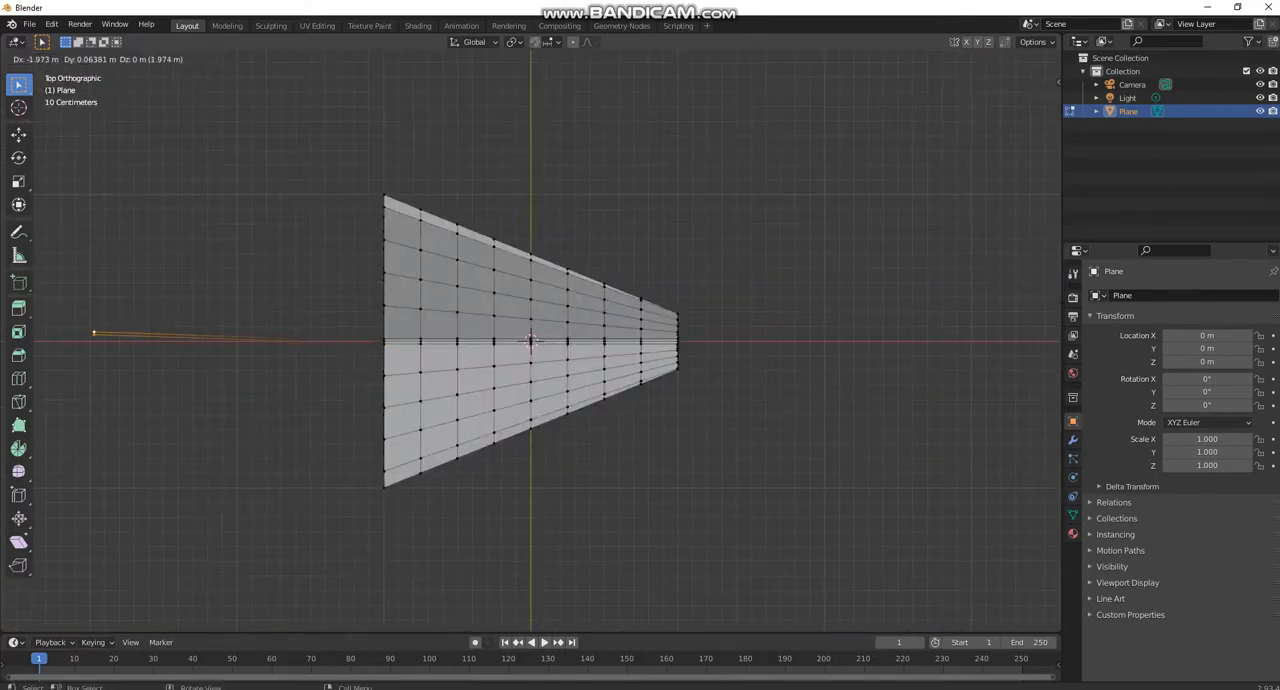
left_click(286, 354)
key("ctrl+z")
- Extrude the selected centre vertex about 7.6 m along negative X to form a long, thin tail
middle_click_drag(290, 354, 440, 172)
scroll(492, 160, "up", 8)
scroll(560, 160, "down", 10)
scroll(415, 162, "down", 4)
key("e")
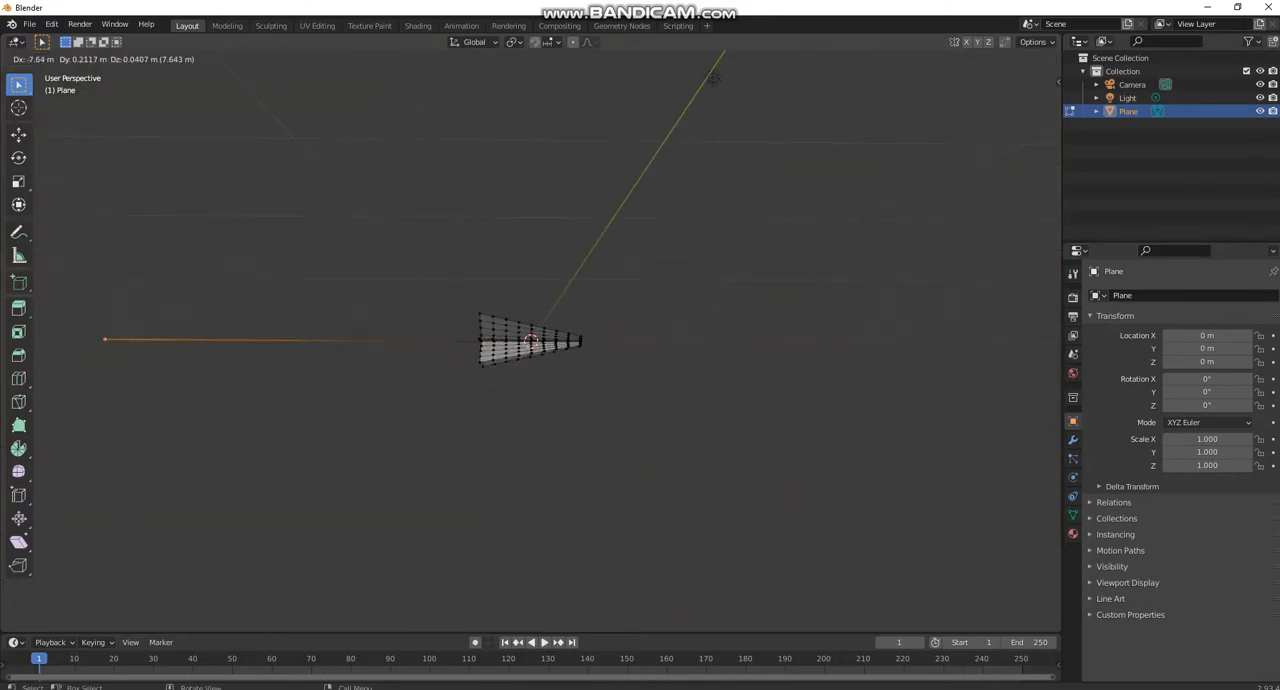
left_click(106, 340)
- Examine the extruded tail and where it meets the crossed faces at their wide end
scroll(106, 340, "down", 1)
middle_click_drag(106, 340, 130, 405)
middle_click_drag(742, 102, 635, 105)
scroll(635, 105, "up", 10)
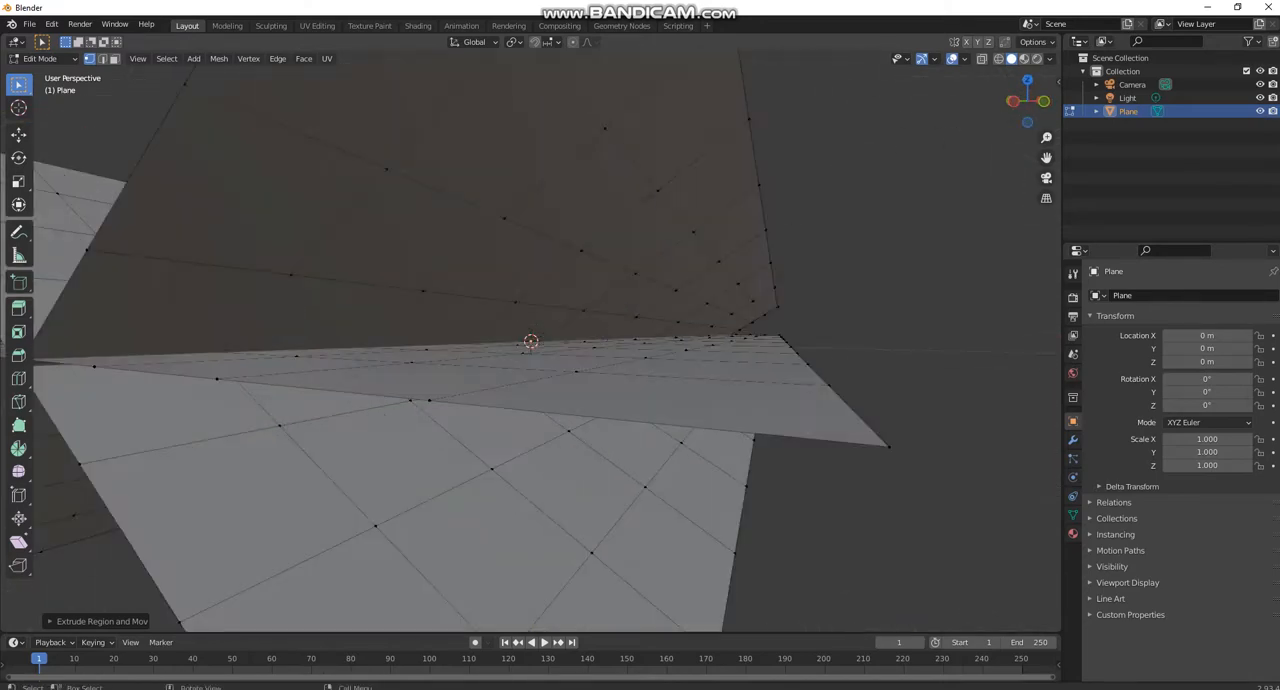
middle_click_drag(540, 340, 602, 341)
left_click(313, 383)
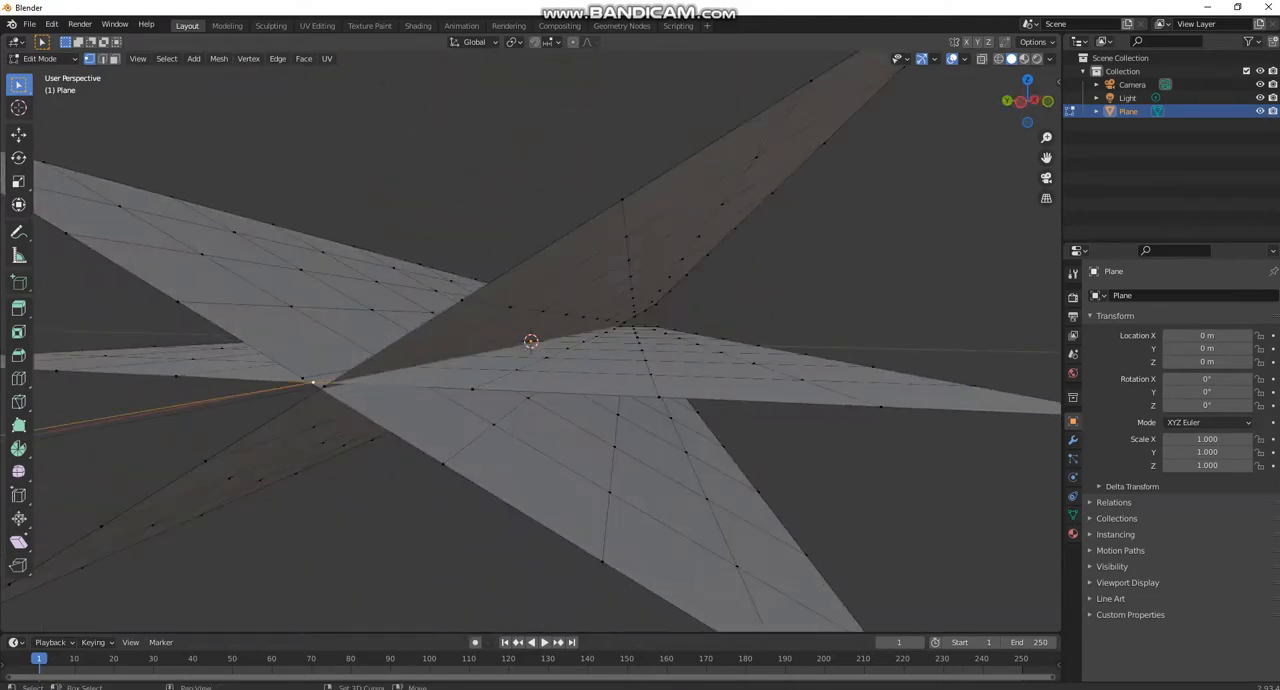
scroll(547, 340, "down", 6)
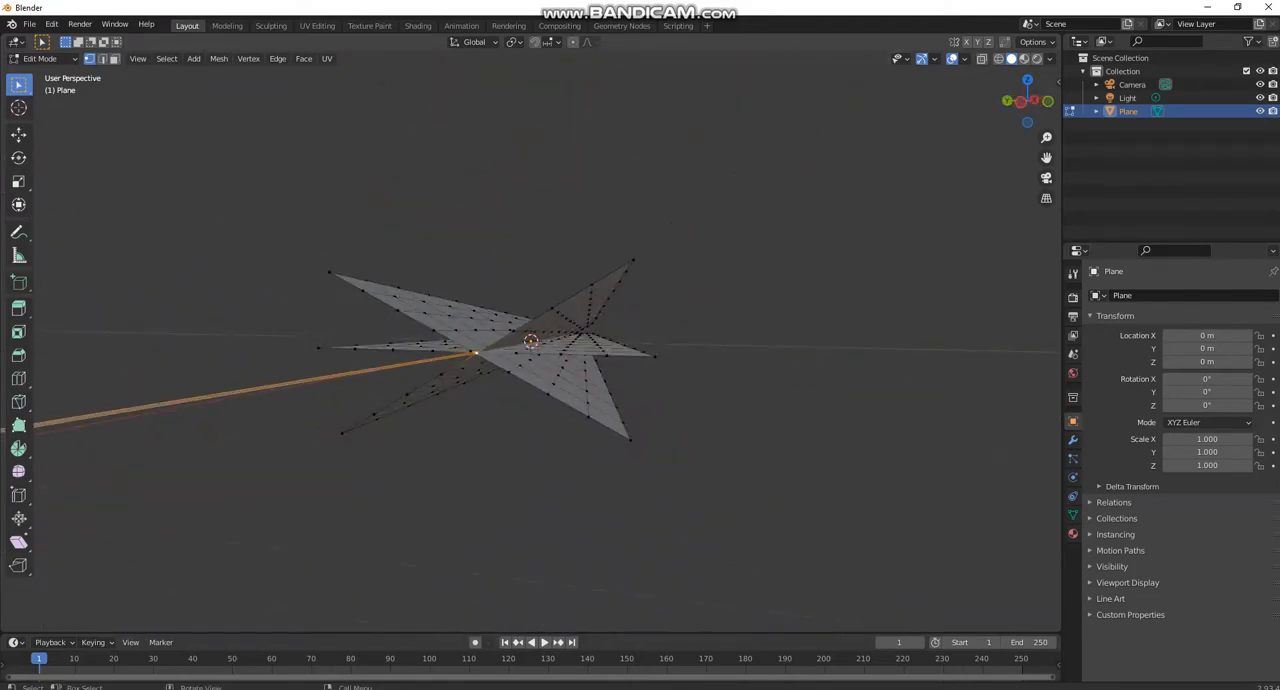
scroll(540, 340, "down", 4)
middle_click_drag(540, 340, 450, 400)
scroll(600, 368, "down", 5)
scroll(450, 400, "up", 5)
- Return to Object Mode and add a Displace modifier to the plane
key("Tab")
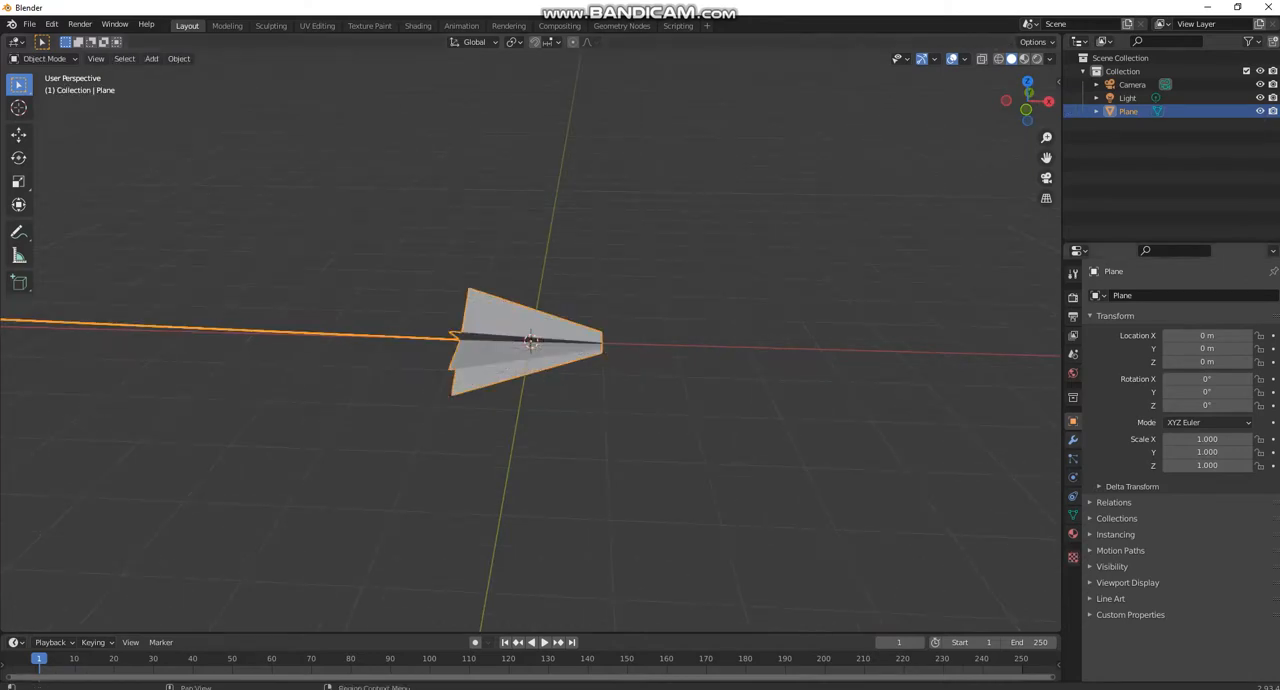
left_click(1073, 440)
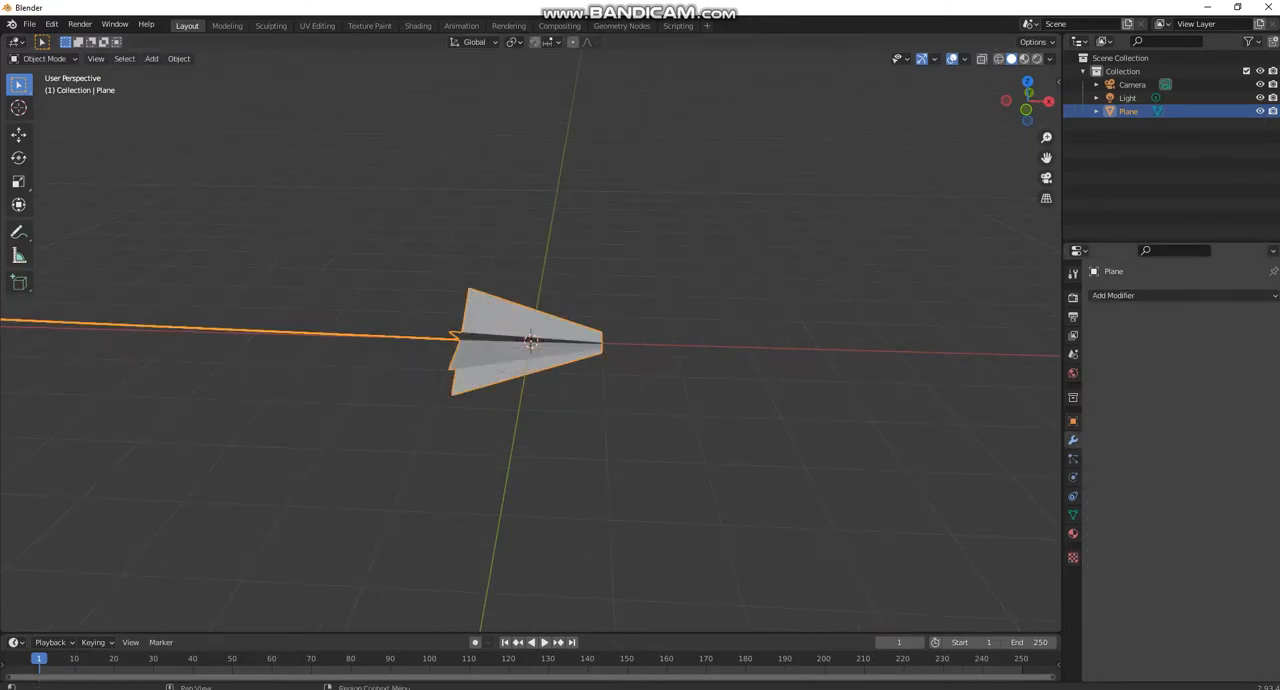
left_click(1130, 295)
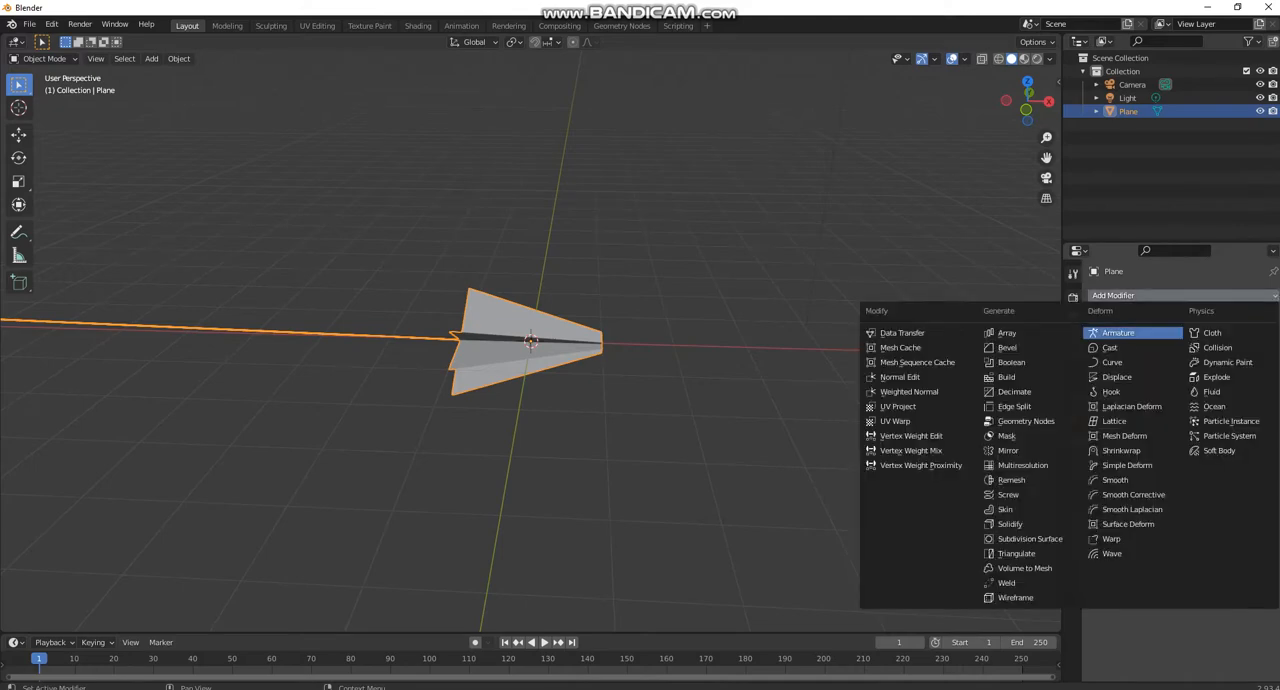
left_click(1117, 377)
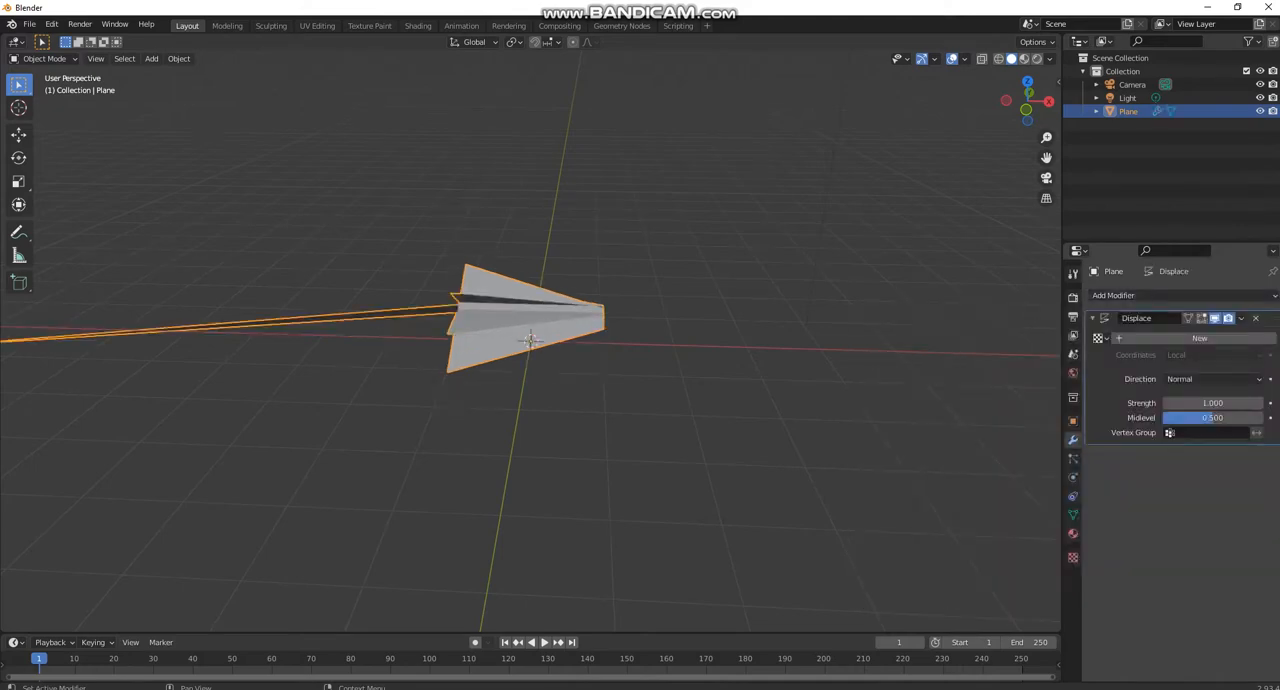
- Create a new texture for the Displace modifier, make it a Clouds texture, and set its size to 1
left_click(1199, 339)
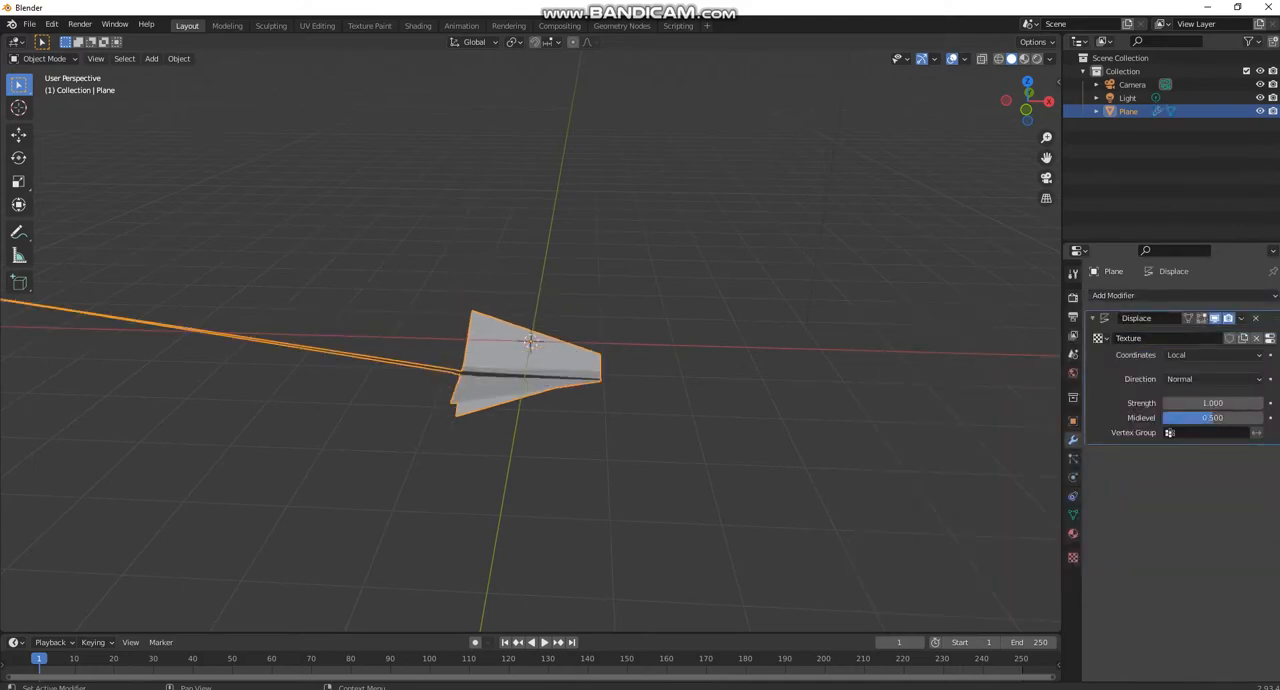
left_click(1270, 338)
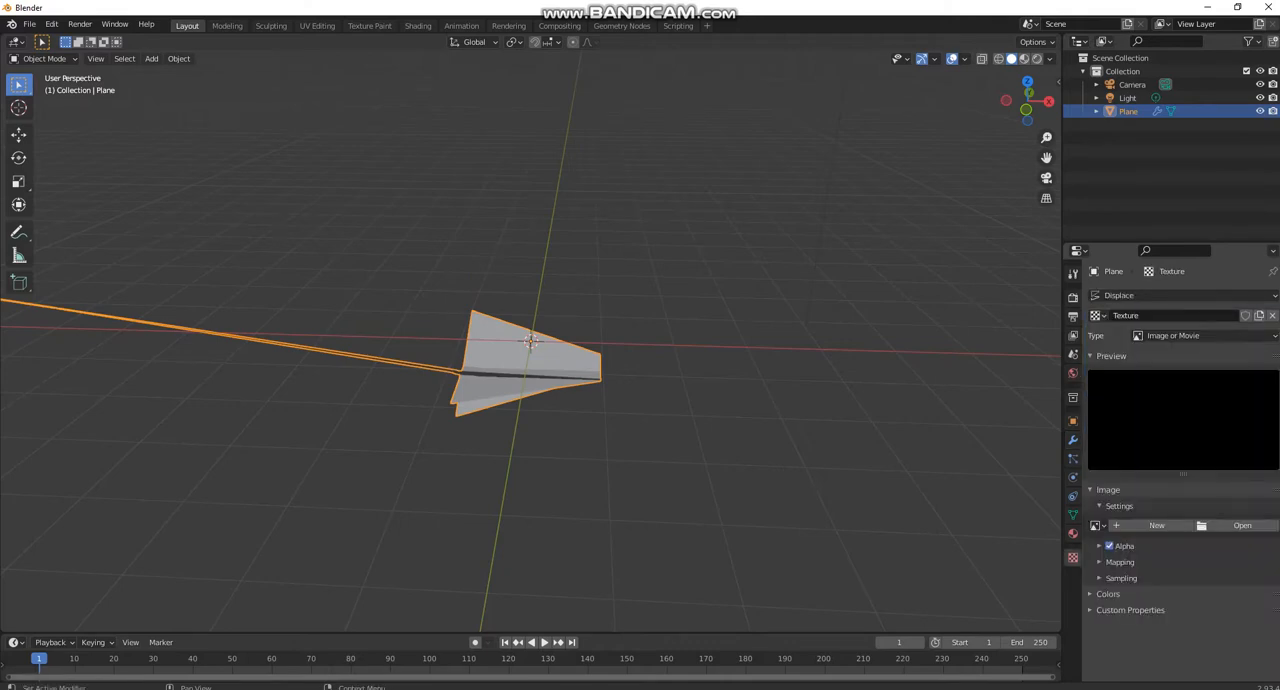
left_click(1172, 335)
left_click(1165, 380)
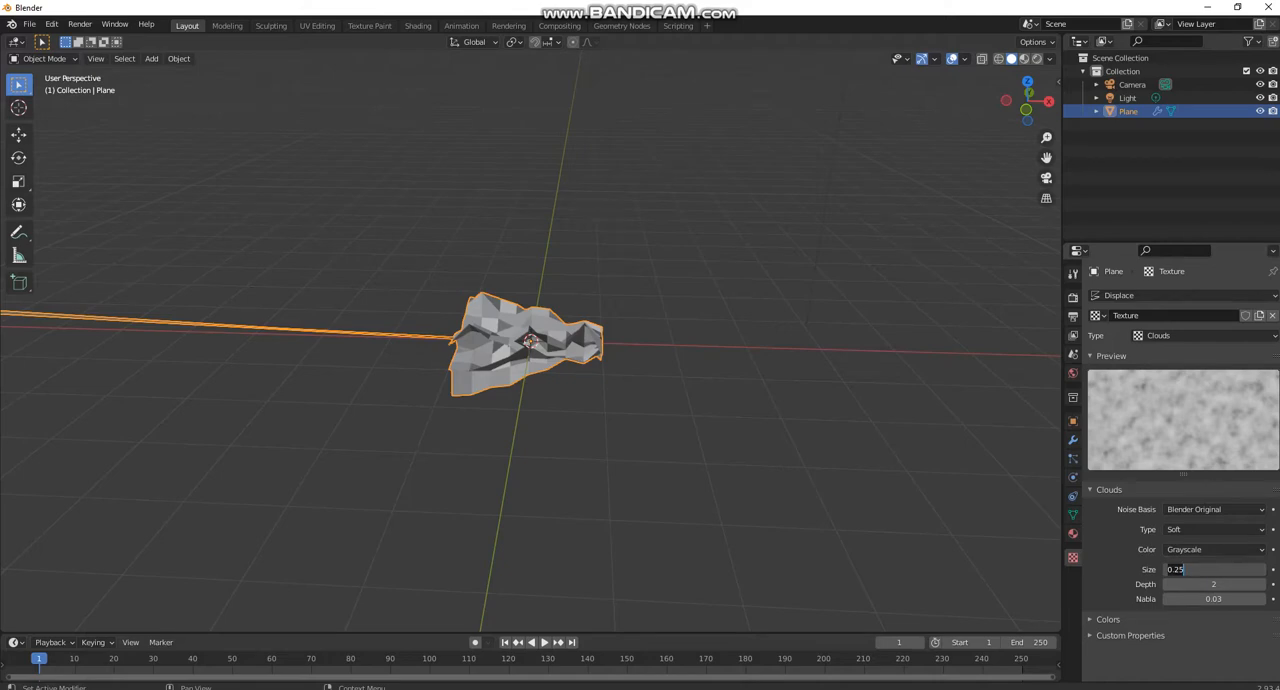
type("1")
key("Return")
- Try a Clouds texture depth of 1, and undo the latest texture changes
scroll(951, 200, "down", 3)
middle_click_drag(951, 200, 700, 170)
scroll(1040, 240, "up", 3)
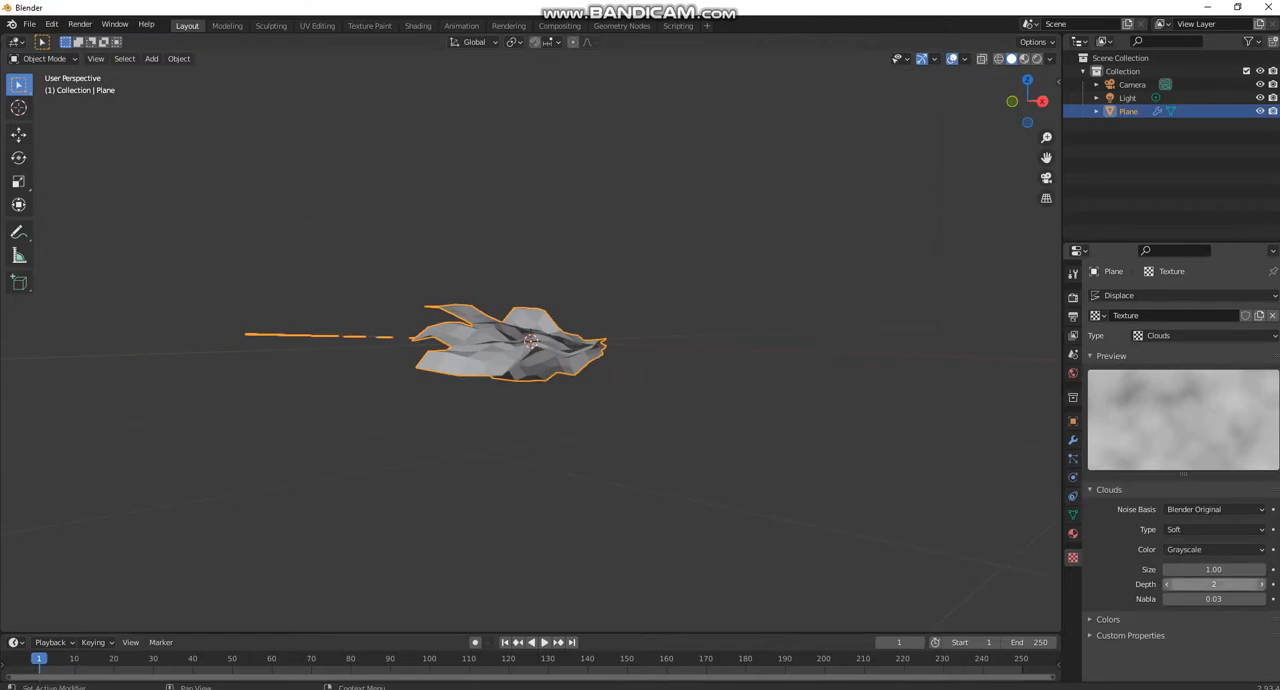
left_click(1261, 584)
left_click(1261, 584)
left_click_drag(1250, 584, 1176, 584)
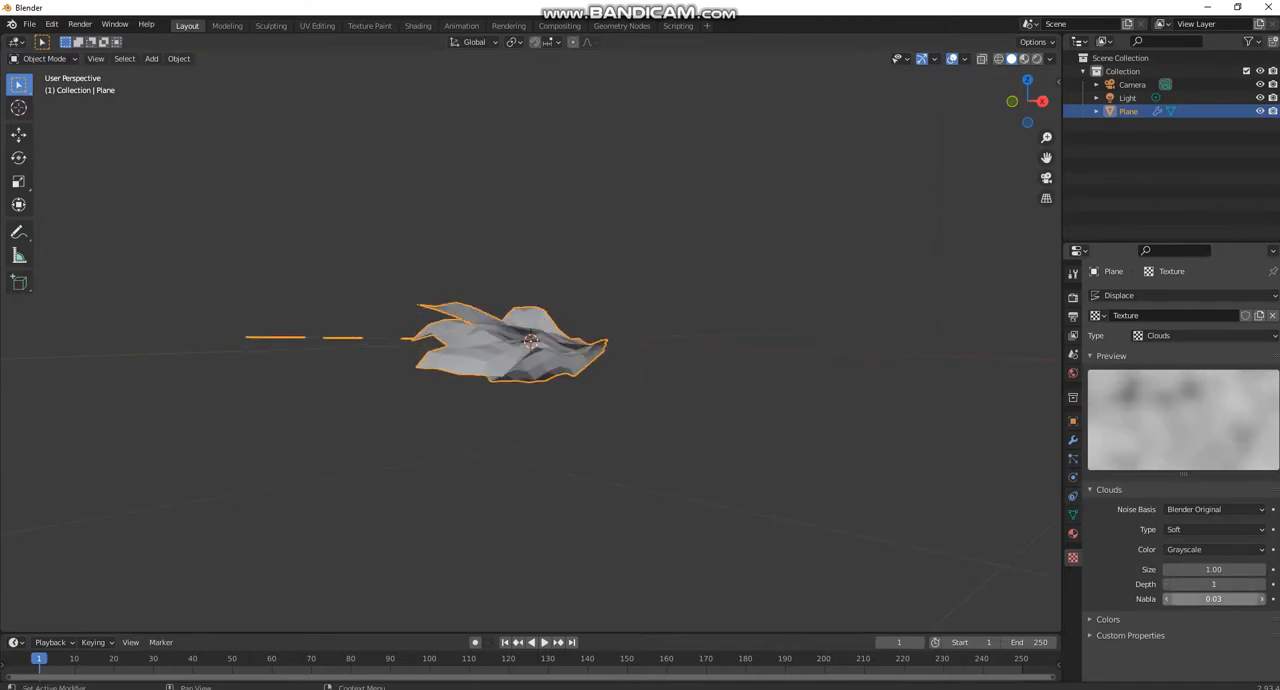
key("ctrl+z")
key("ctrl+z")
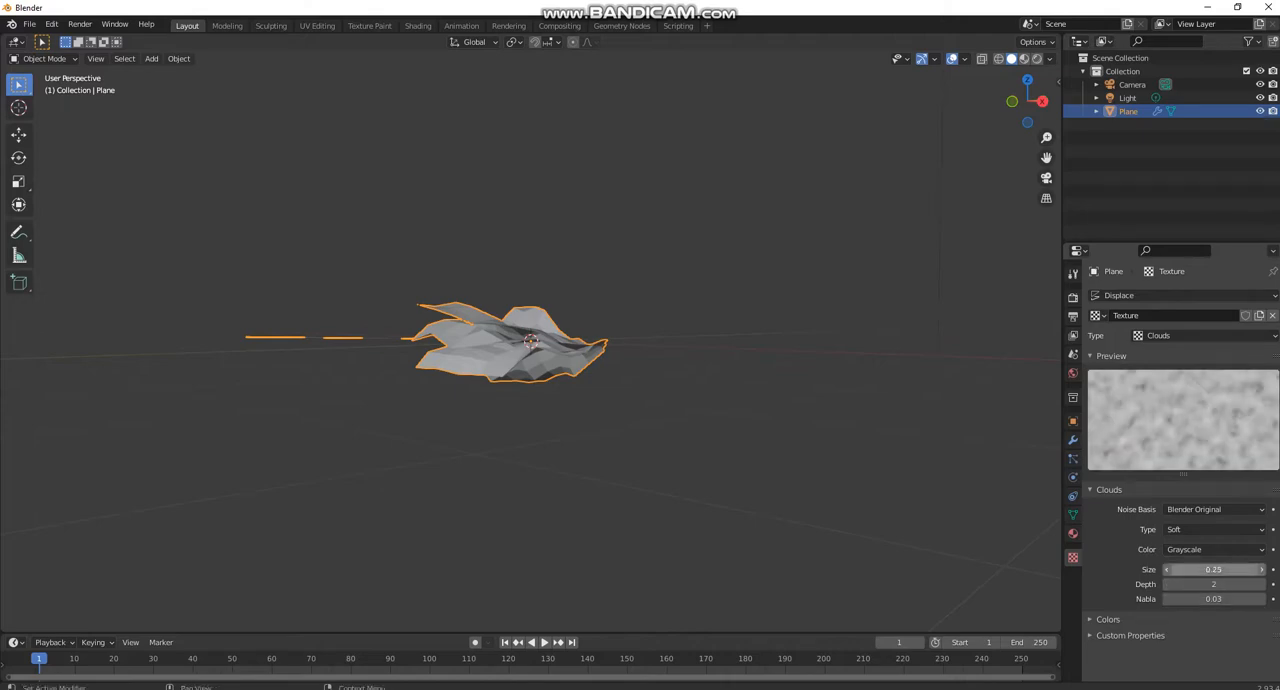
- Set the Clouds texture's size to 1.00 again
left_click(1213, 569)
type("1")
key("Return")
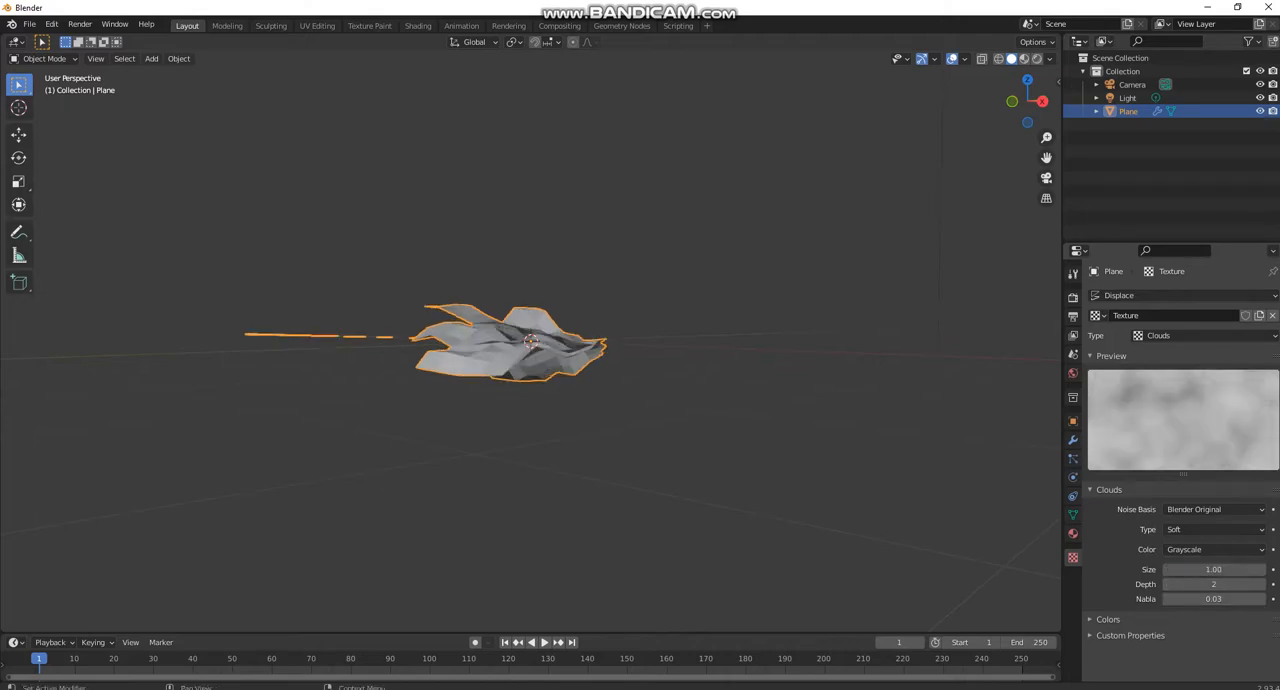
- Add an empty Volume object to the scene and give it a Mesh to Volume modifier
middle_click_drag(600, 400, 760, 415)
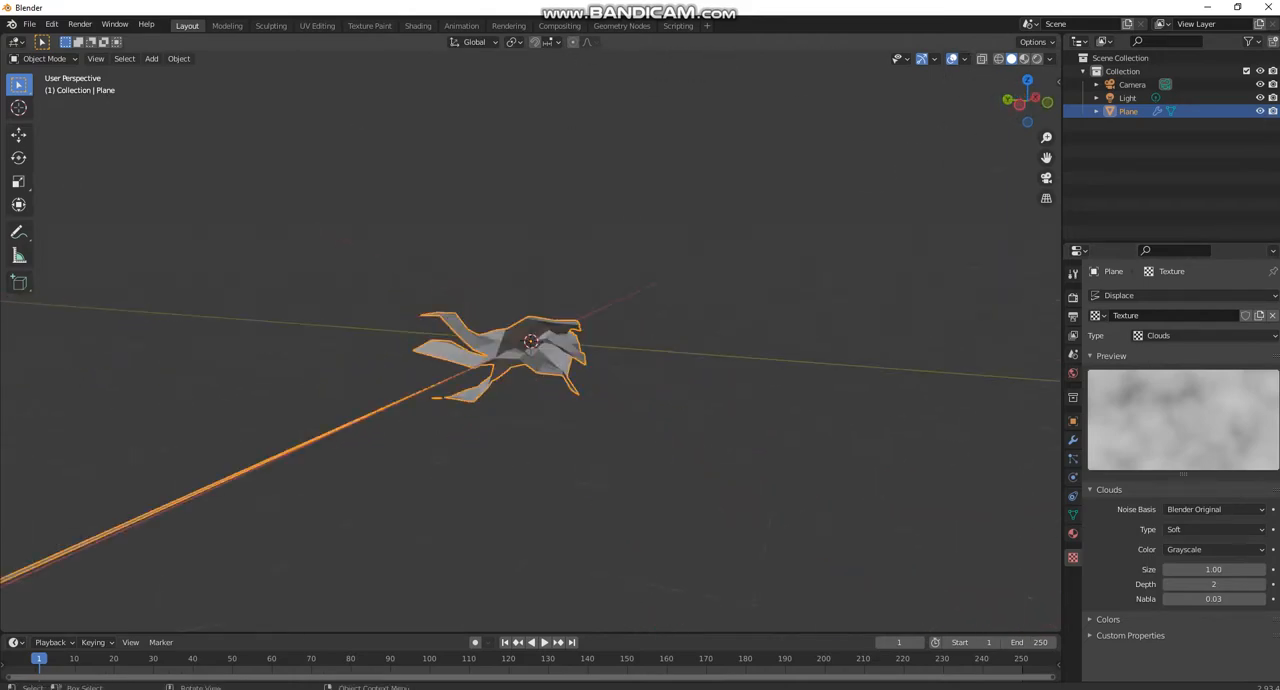
scroll(669, 363, "down", 2)
left_click(669, 363)
key("shift+s")
key("Escape")
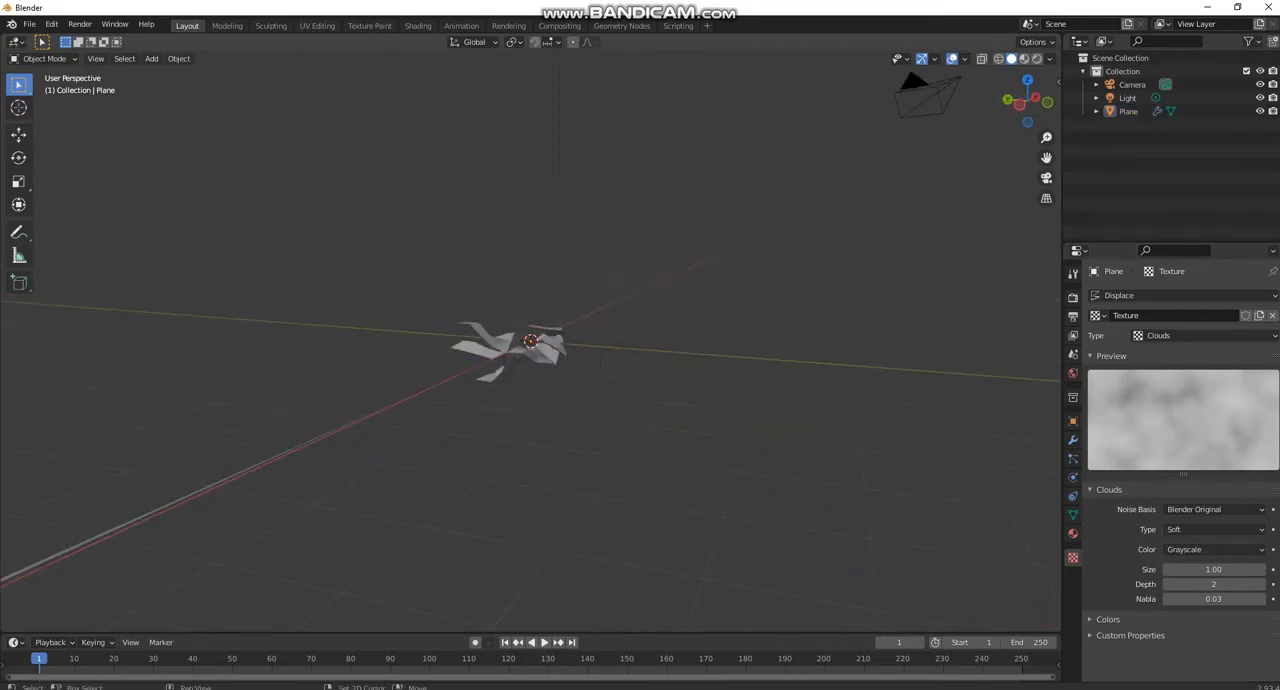
key("shift+a")
mouse_move(680, 372)
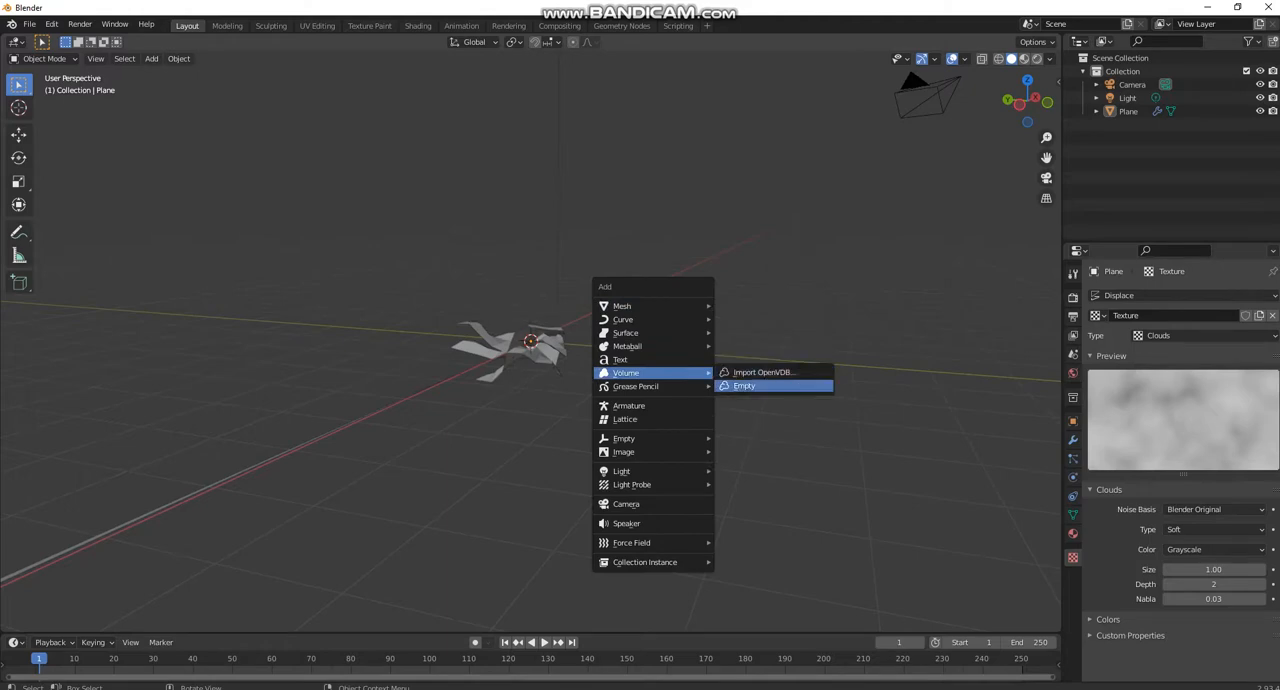
left_click(744, 385)
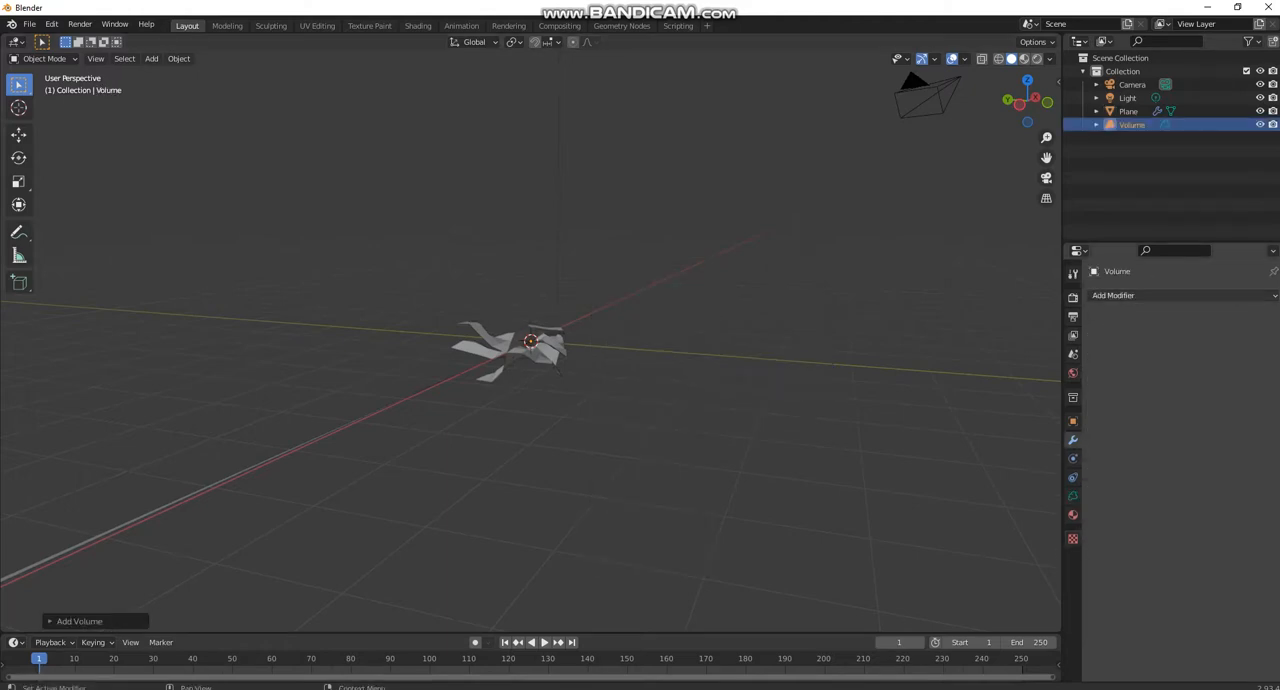
left_click(1180, 296)
left_click(1133, 333)
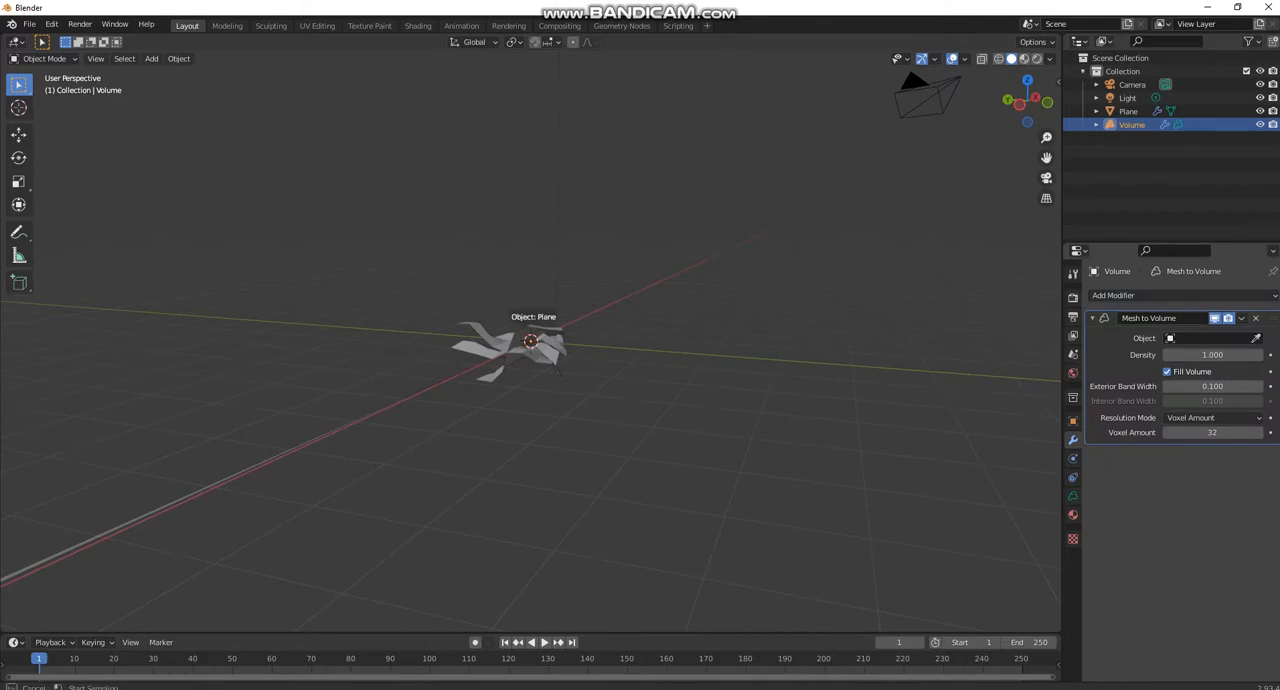
- Use the plane as the Mesh to Volume source object and set the voxel amount to 100
left_click(531, 341)
middle_click_drag(531, 341, 683, 65)
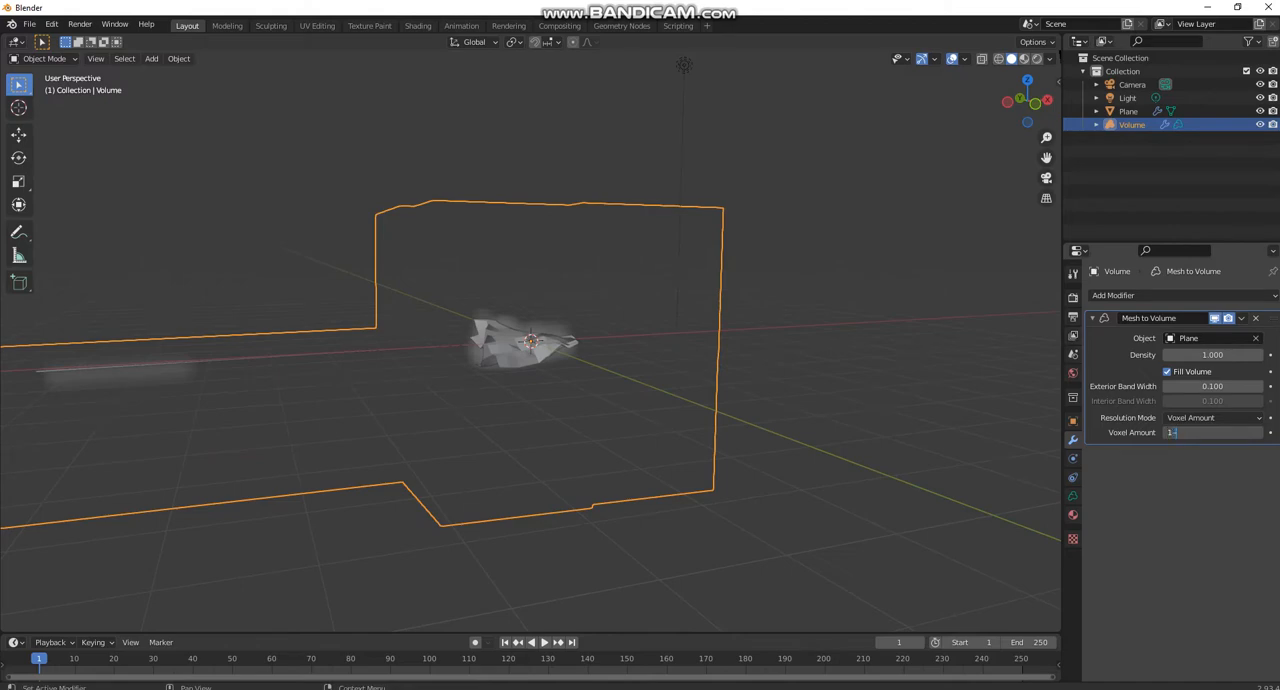
type("100")
key("Return")
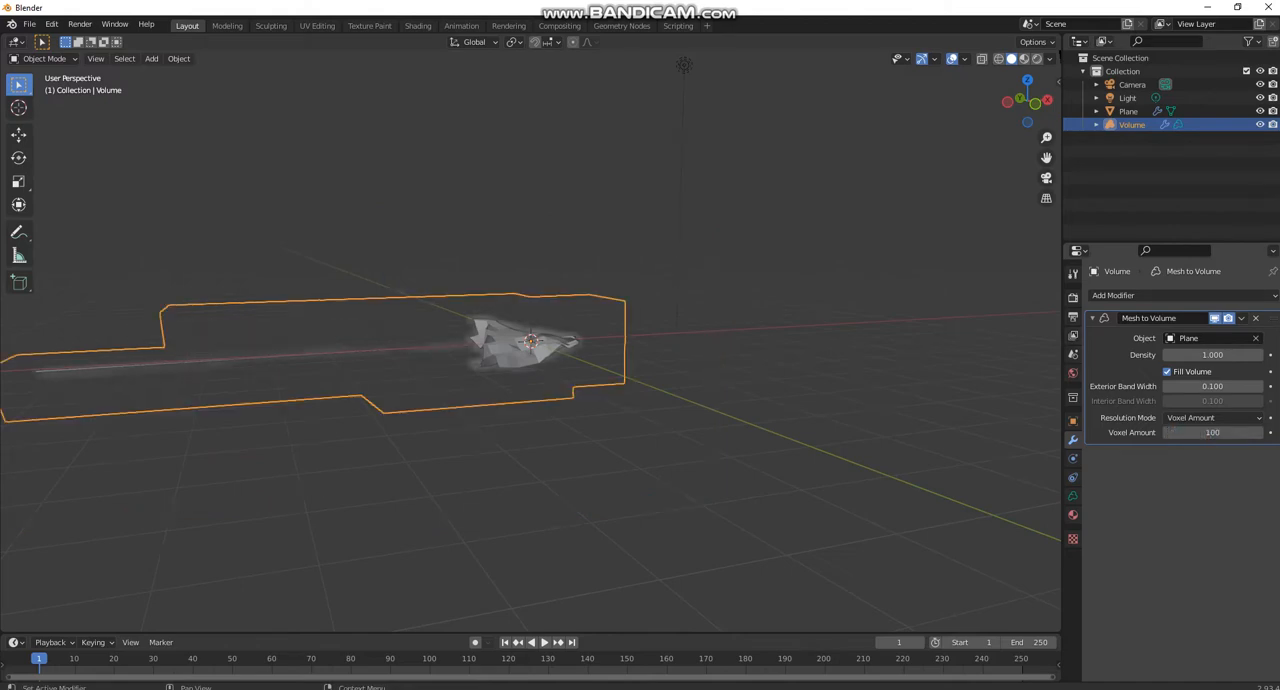
- Add a Volume Displace modifier to the volume, create a new texture for it and open that texture's settings
scroll(640, 340, "down", 3)
middle_click_drag(640, 340, 700, 330)
scroll(490, 348, "up", 5)
left_click(1183, 296)
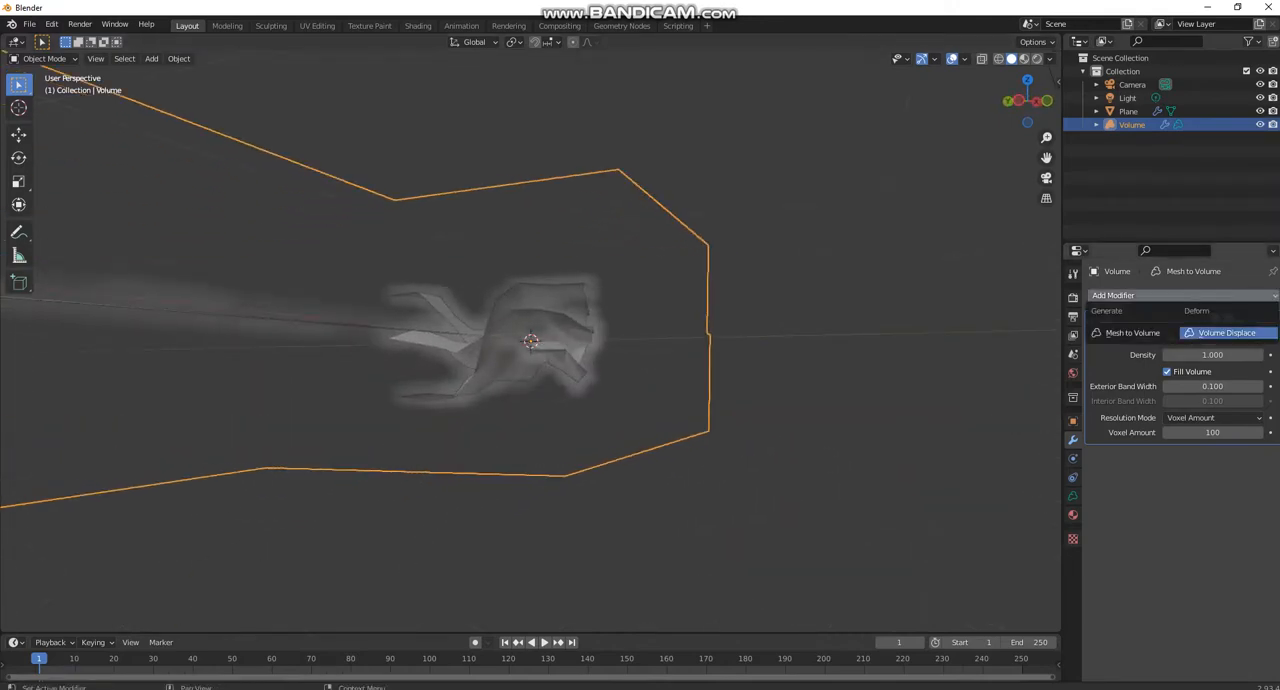
left_click(1227, 333)
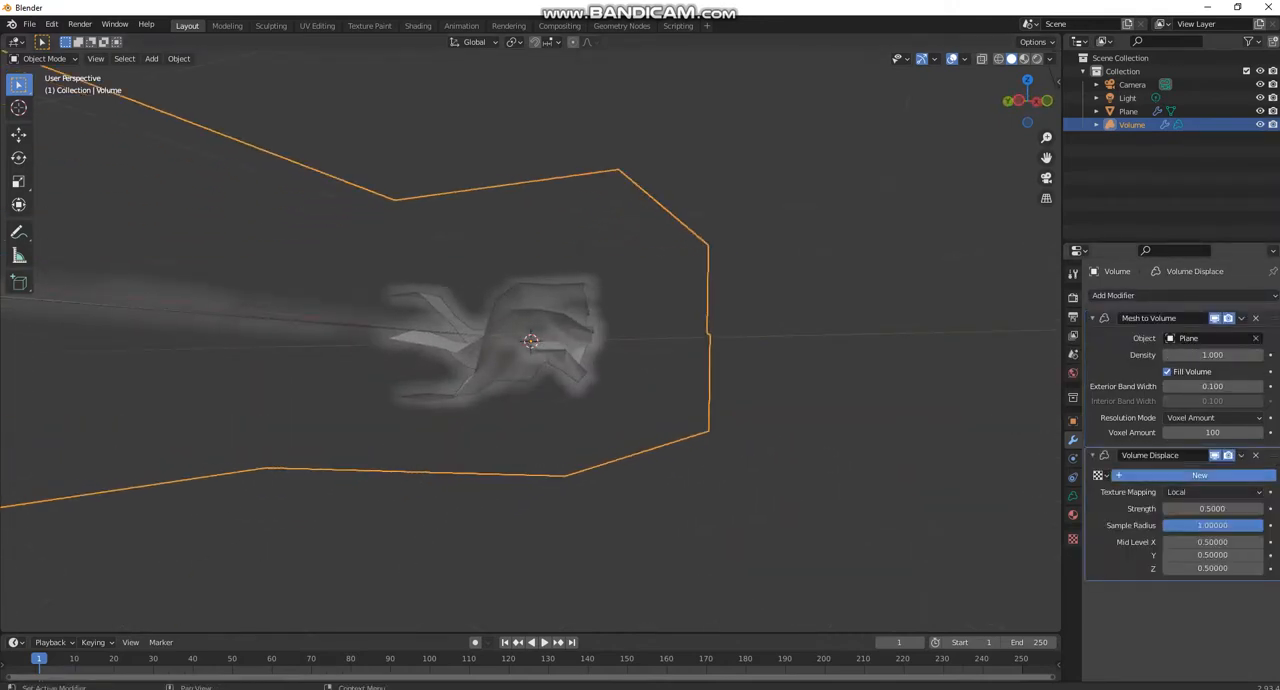
left_click(1199, 475)
left_click(1269, 475)
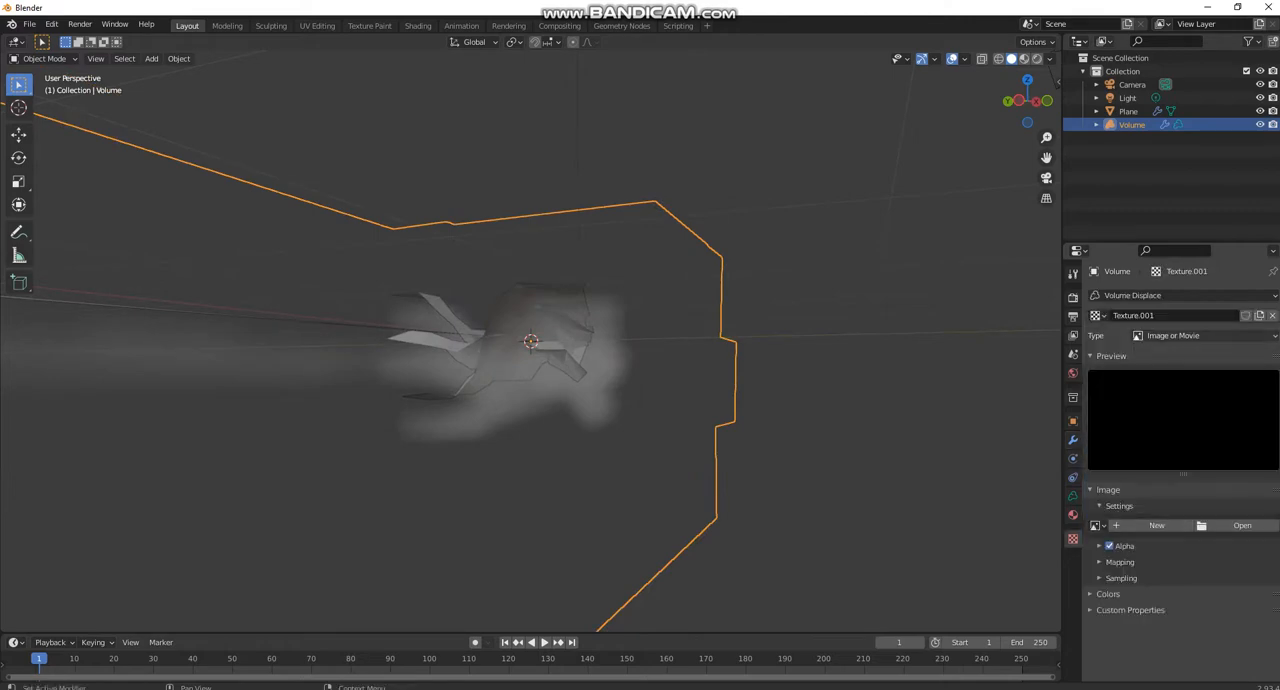
- Make the volume displacement texture a Clouds texture with a size of 0.5
left_click(1205, 335)
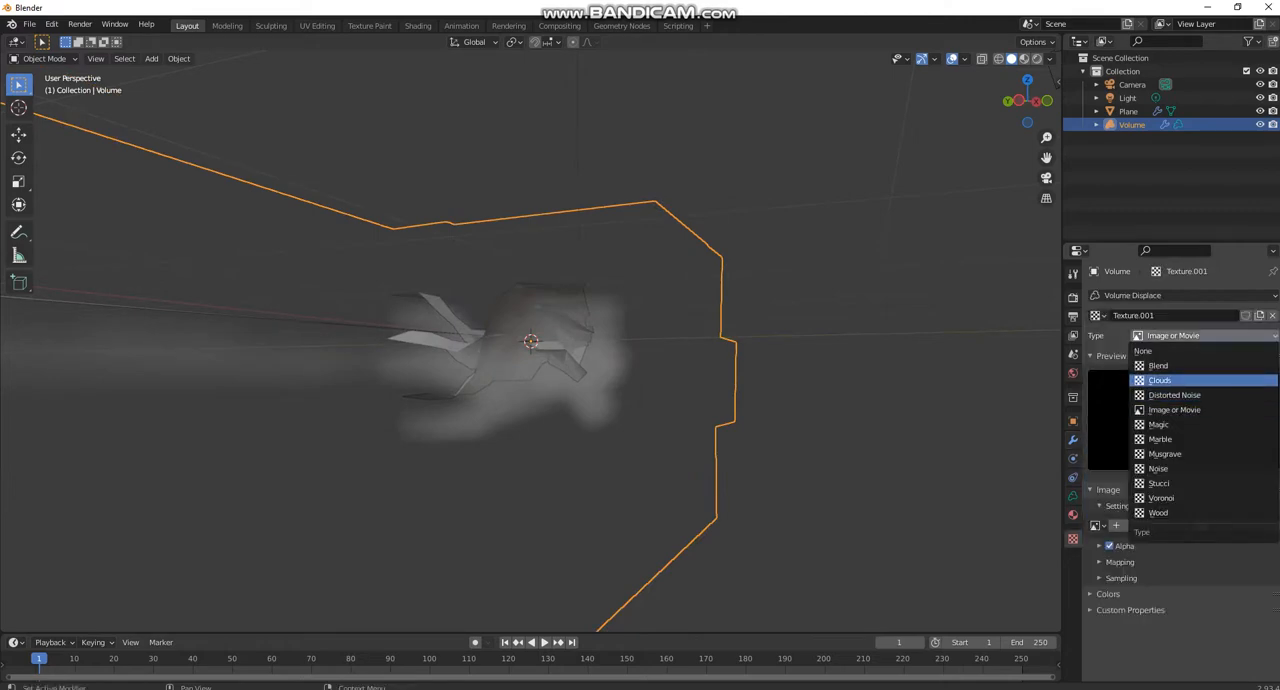
left_click(1162, 380)
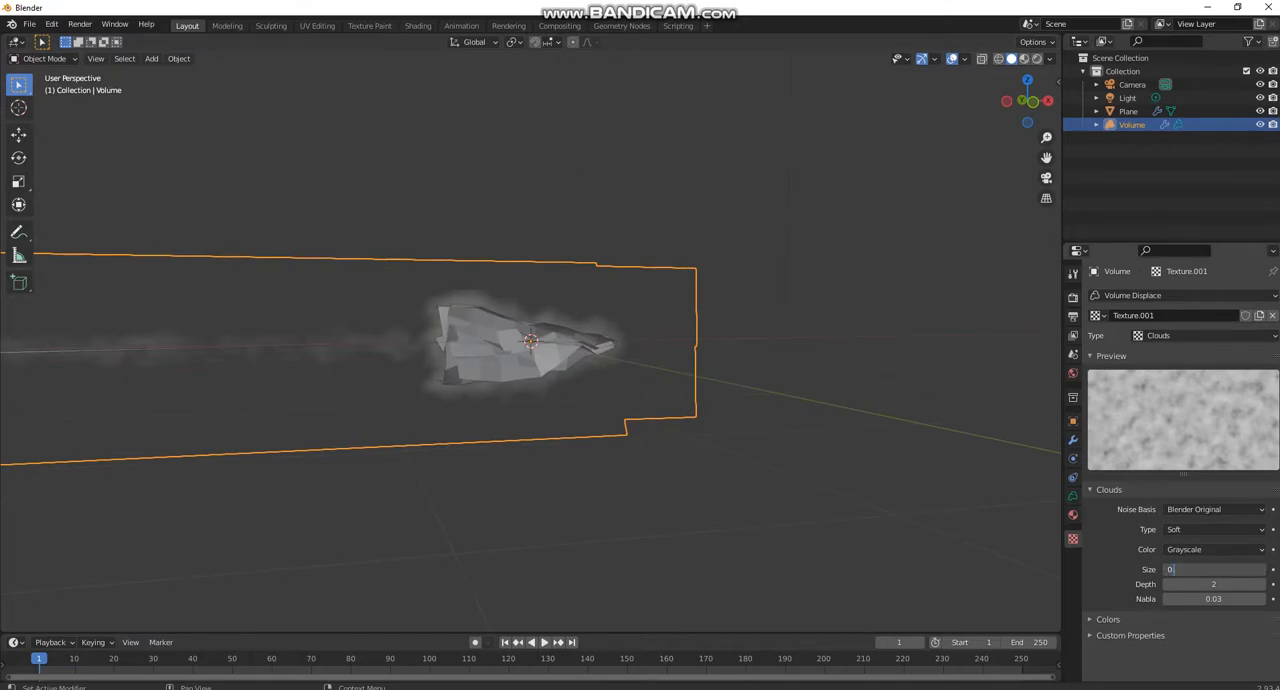
type("0.5")
key("Return")
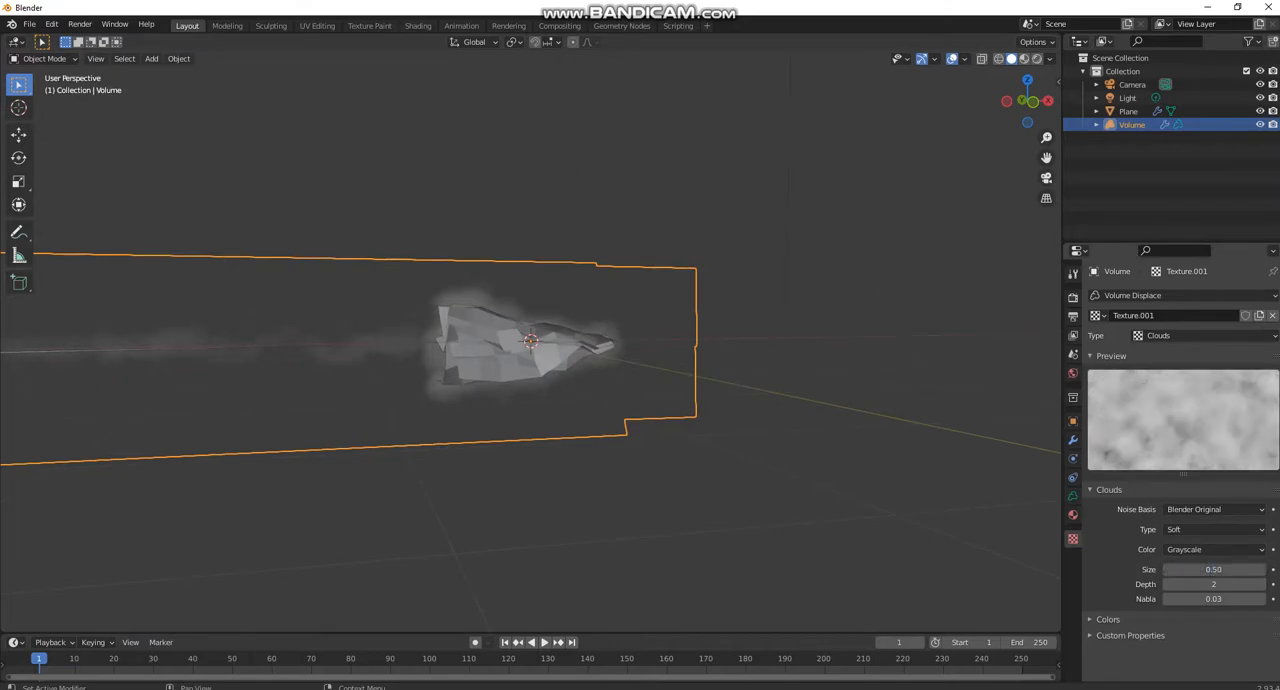
- Set the density of the volume's Mesh to Volume modifier to 3
left_click(1073, 439)
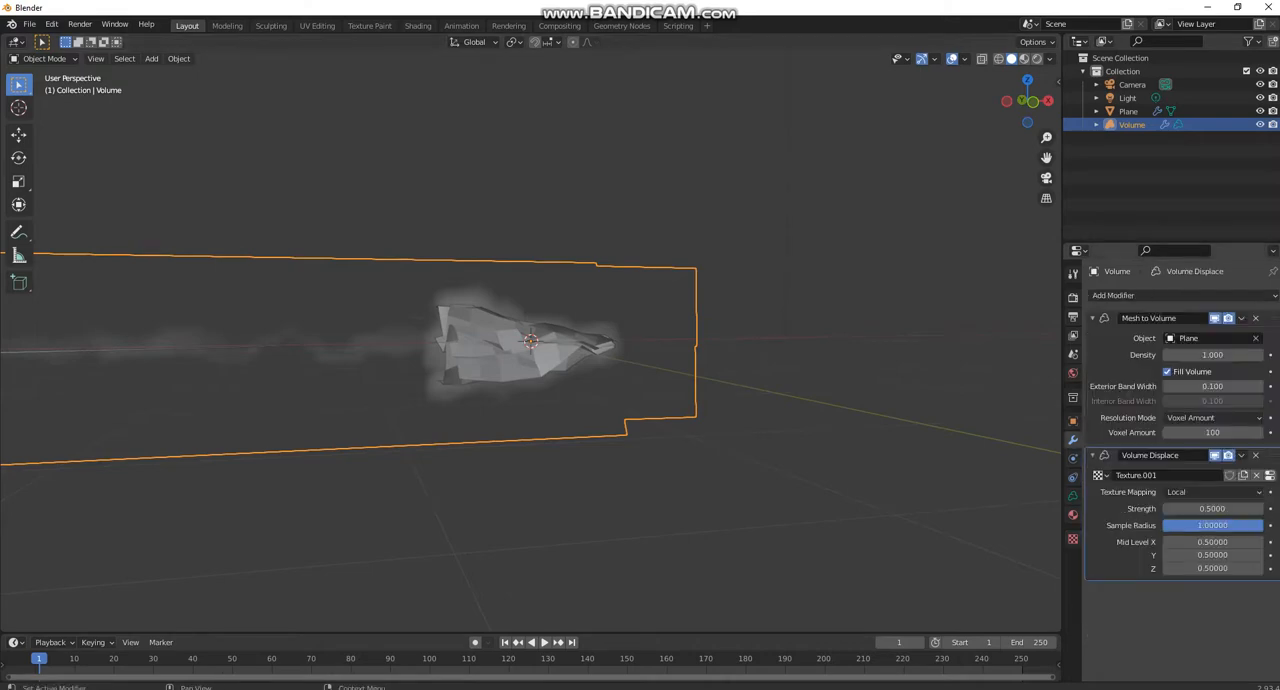
left_click(1212, 355)
type("3")
key("Return")
- Select the plane and switch the scene's render engine to Cycles
scroll(600, 350, "down", 3)
middle_click_drag(600, 350, 530, 345)
scroll(530, 345, "up", 3)
middle_click_drag(450, 325, 550, 307)
left_click(520, 345)
scroll(520, 345, "down", 1)
scroll(614, 323, "down", 3)
scroll(550, 307, "up", 2)
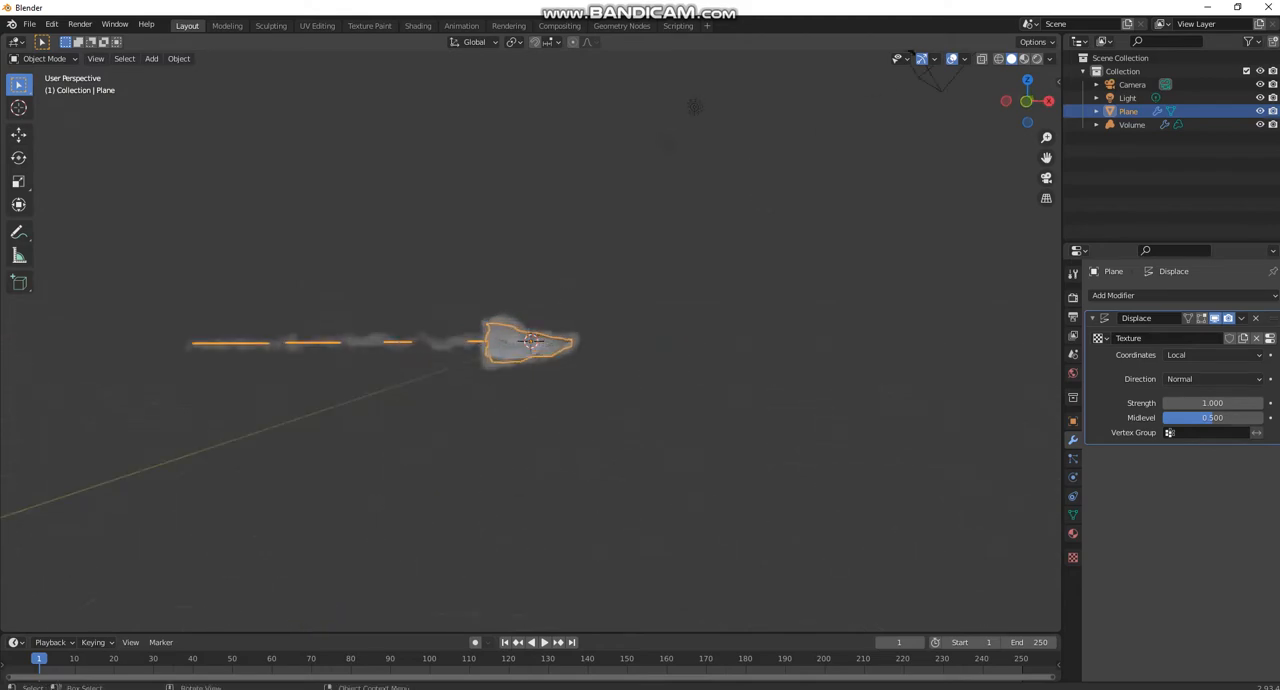
left_click(1073, 316)
left_click(1073, 297)
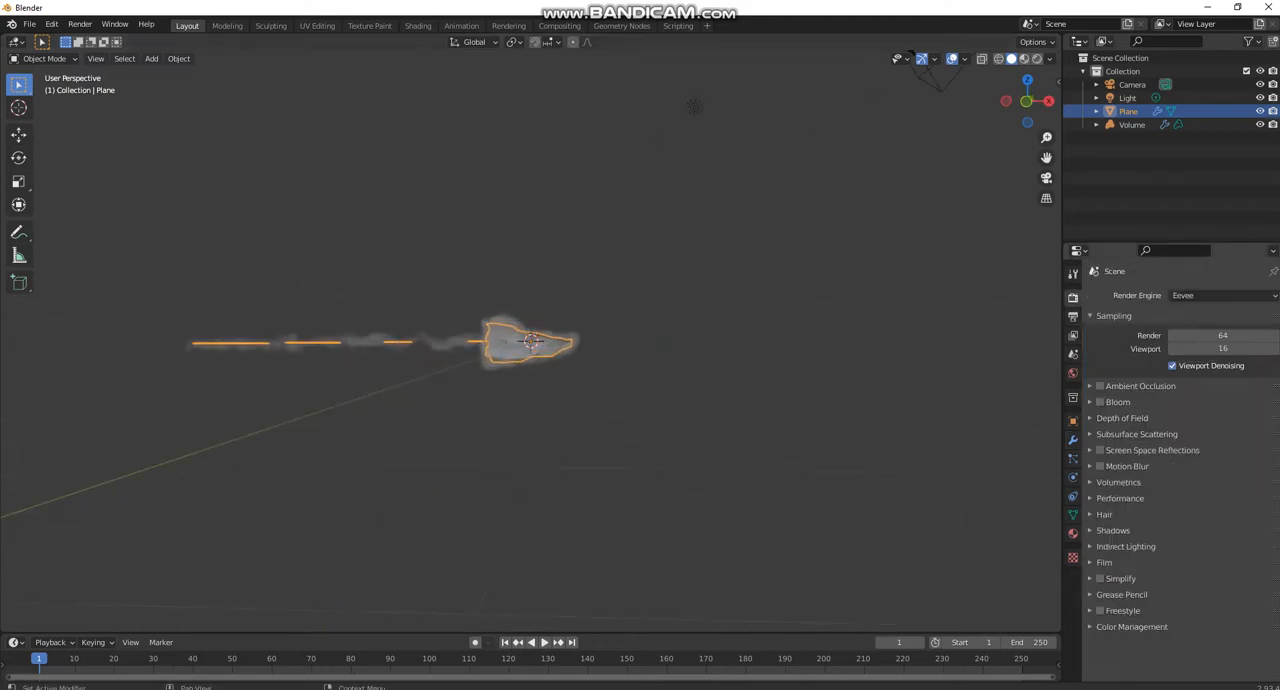
left_click(1222, 295)
left_click(1183, 340)
- Show the viewport in rendered shading and hide the source plane in the viewport
key("z")
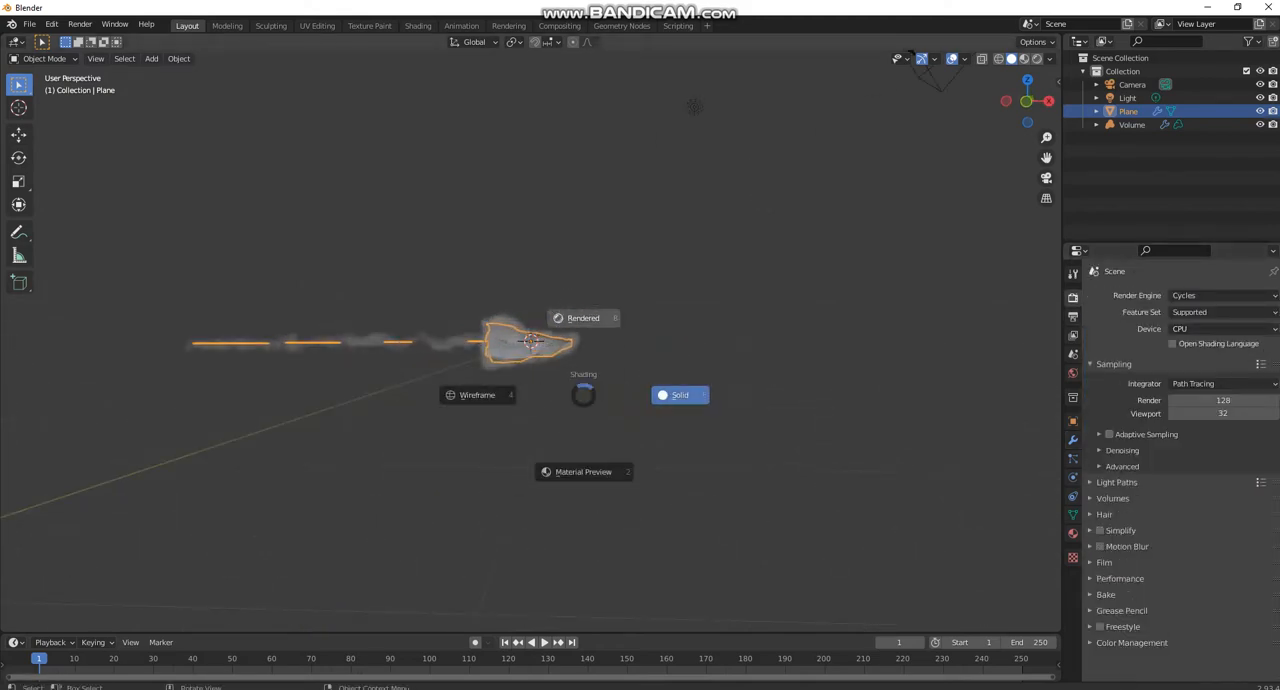
left_click(586, 314)
scroll(586, 314, "up", 5)
middle_click_drag(586, 314, 588, 452)
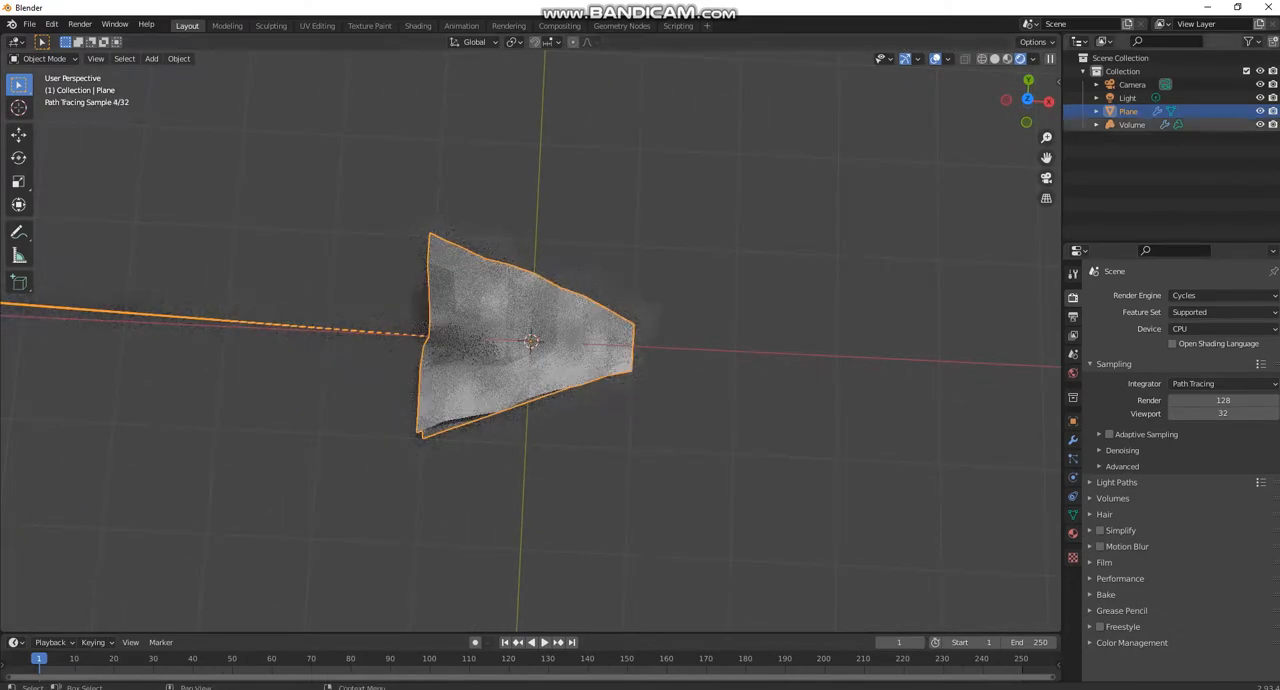
left_click(1260, 111)
- Examine the rendered volume and its tail from several sides and distances
middle_click_drag(586, 340, 580, 200)
scroll(590, 190, "down", 4)
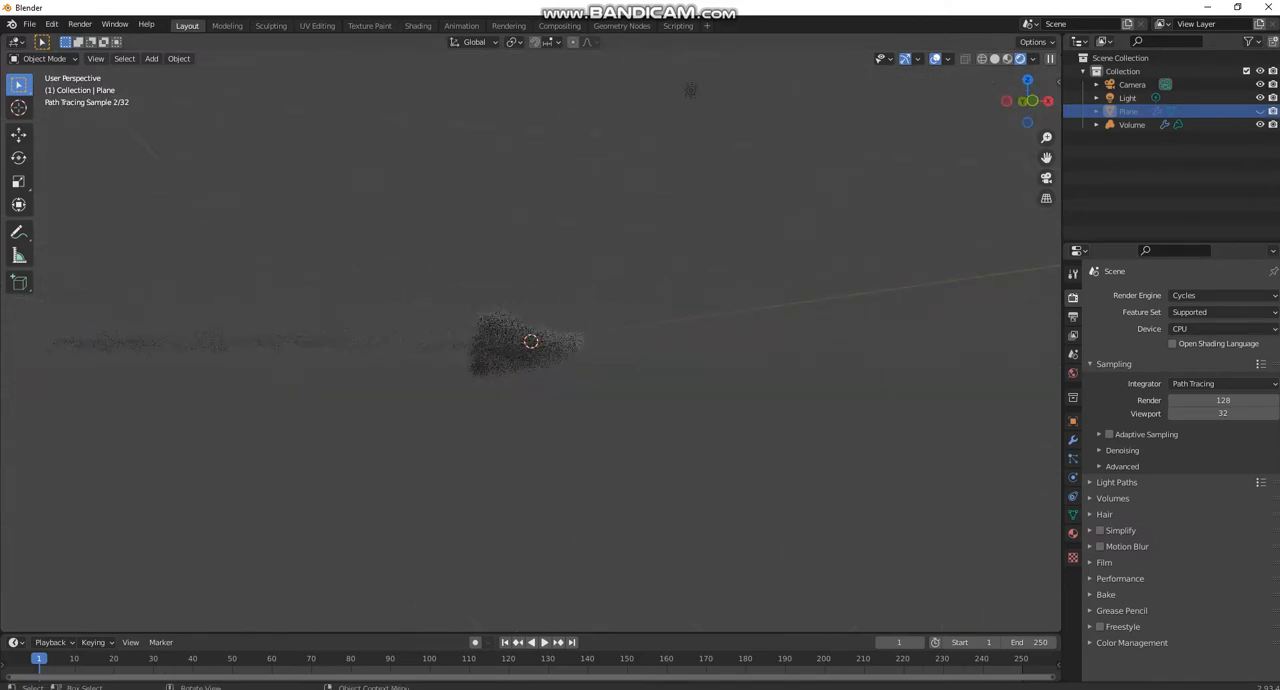
mouse_move(690, 90)
middle_mouse_down()
mouse_move(855, 331)
mouse_move(840, 220)
middle_mouse_up()
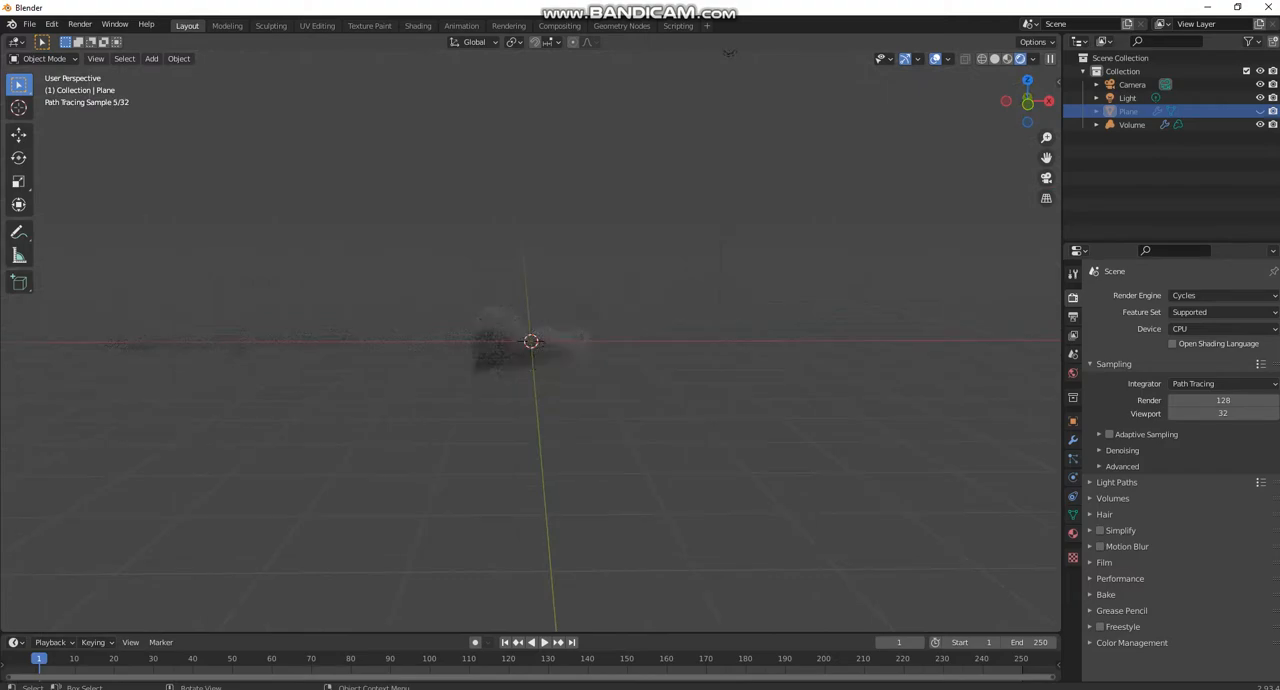
scroll(530, 341, "up", 6)
scroll(530, 341, "down", 2)
middle_click_drag(690, 330, 400, 345)
scroll(530, 341, "up", 2)
scroll(530, 341, "down", 3)
middle_click_drag(530, 341, 470, 321)
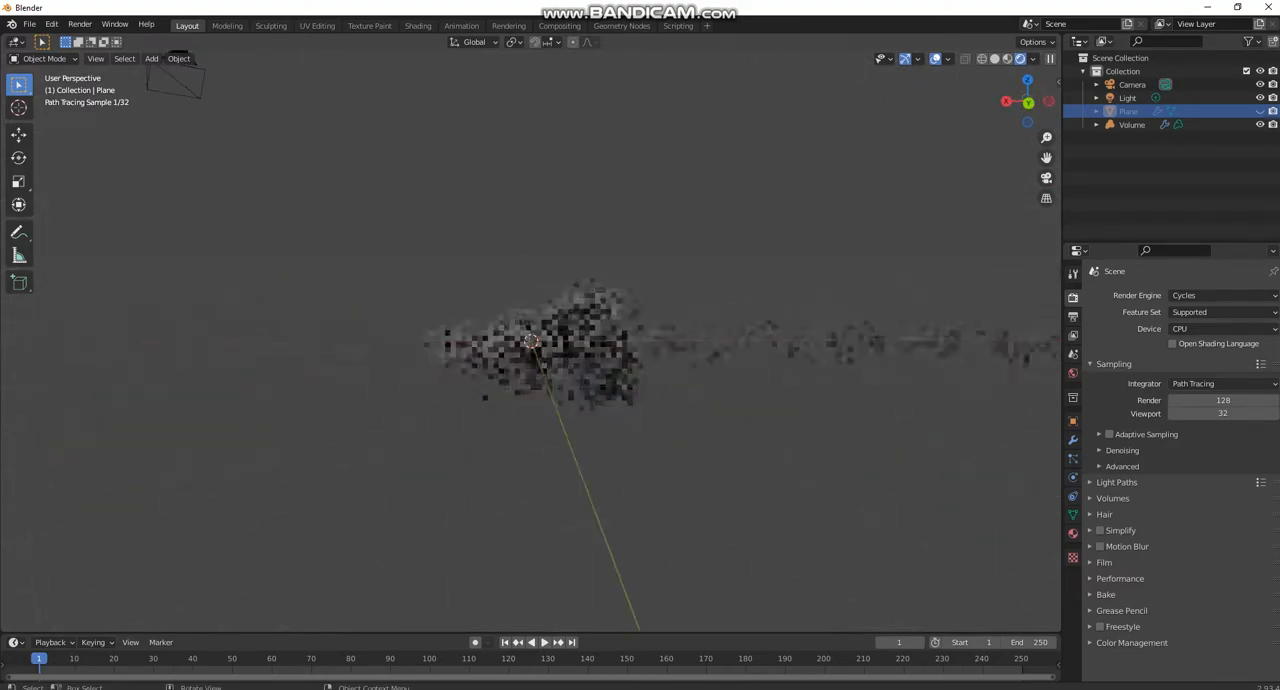
- Return the viewport to solid shading, add a UV sphere and scale it down to about 0.08
key("z")
left_click(680, 260)
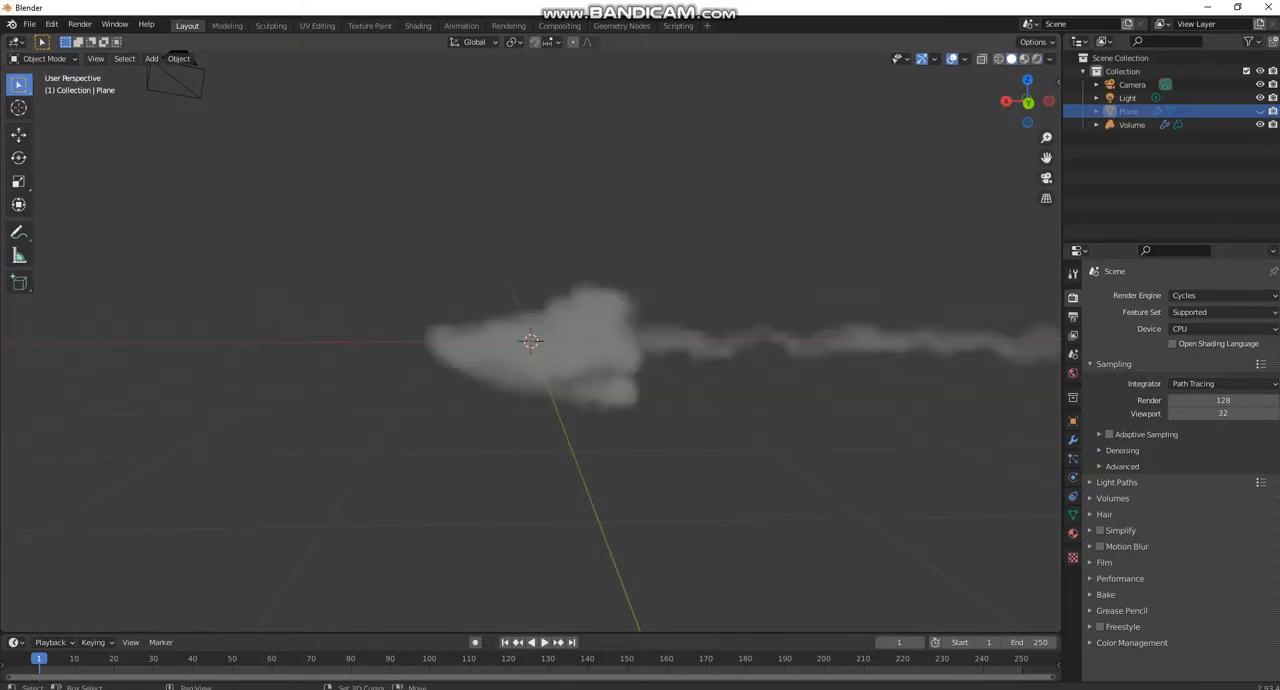
key("shift+a")
mouse_move(660, 205)
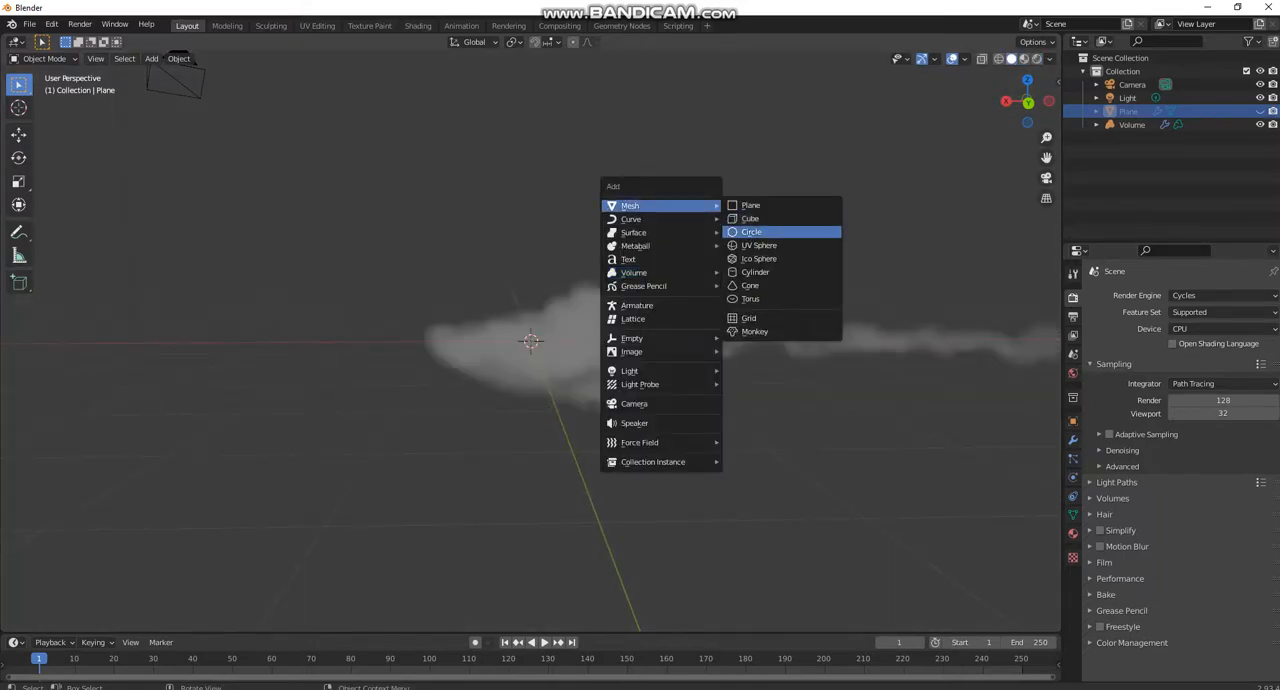
left_click(758, 245)
key("s")
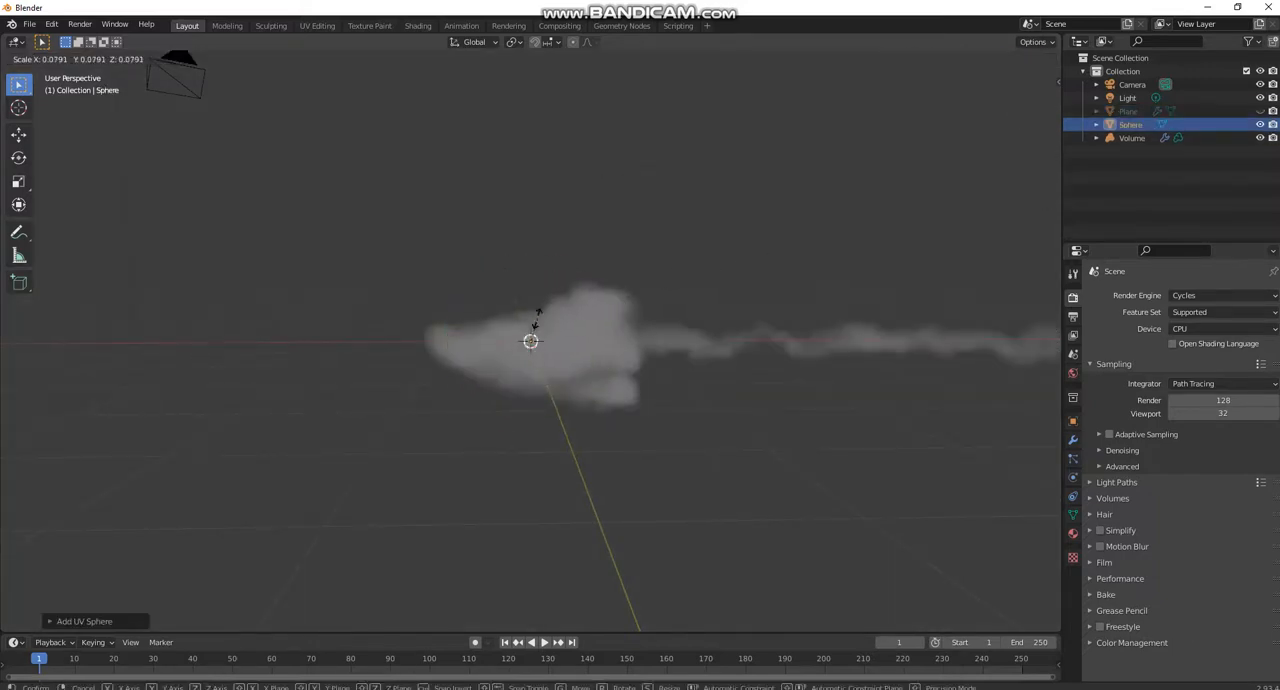
left_click(533, 322)
- Move the small sphere about 0.97 m along X into the volume's narrow tip and centre it sideways
key("g")
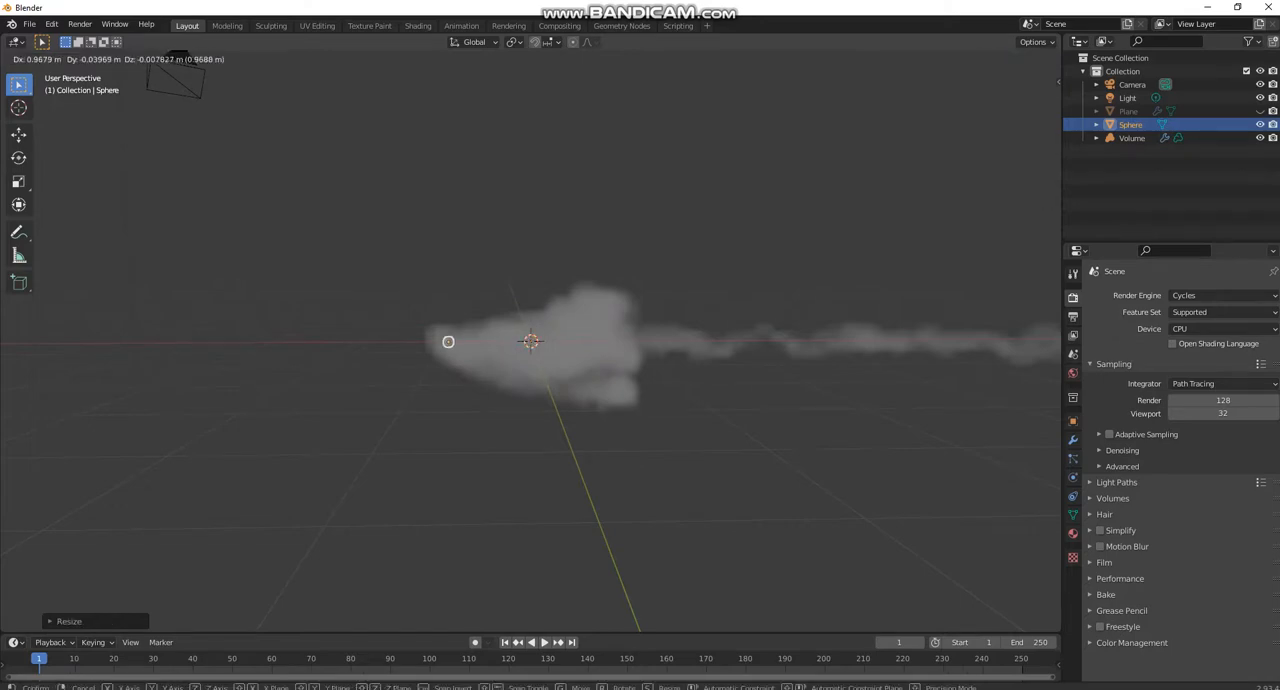
left_click(438, 330)
middle_click_drag(438, 330, 672, 500)
key("g")
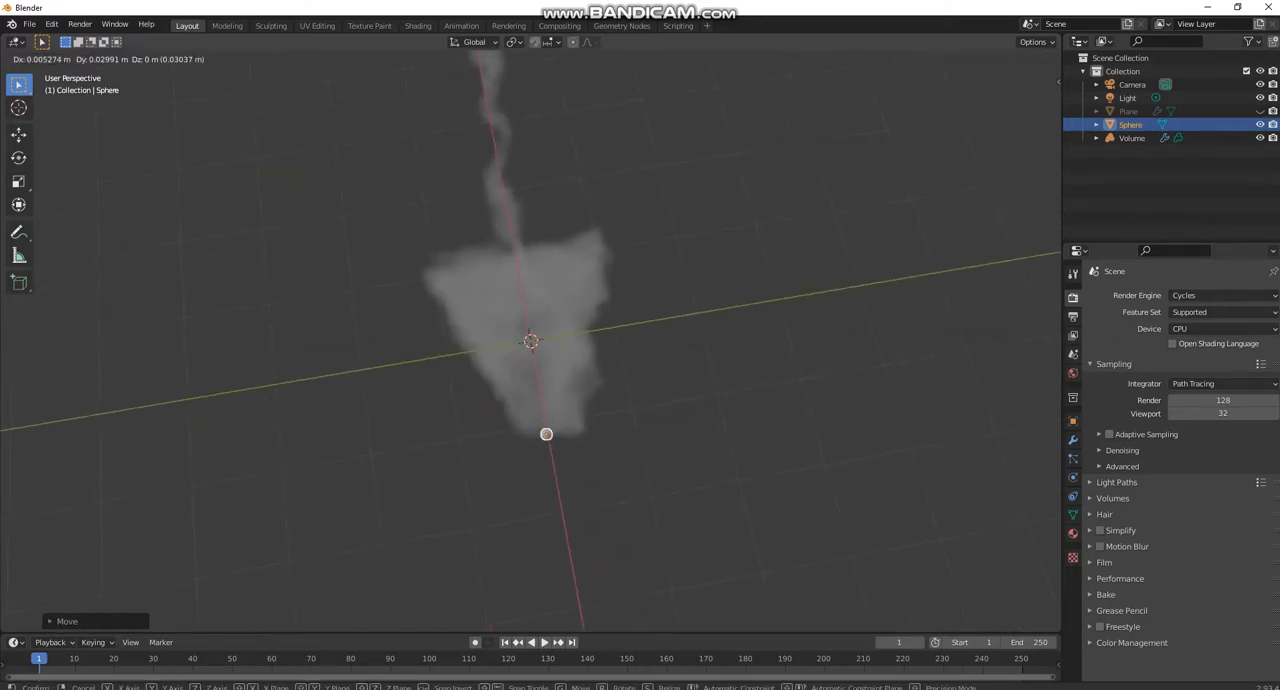
left_click(546, 426)
middle_click_drag(546, 426, 400, 315)
- Give the sphere a new material with a bright orange emission colour and an emission strength of 500
left_click(1073, 533)
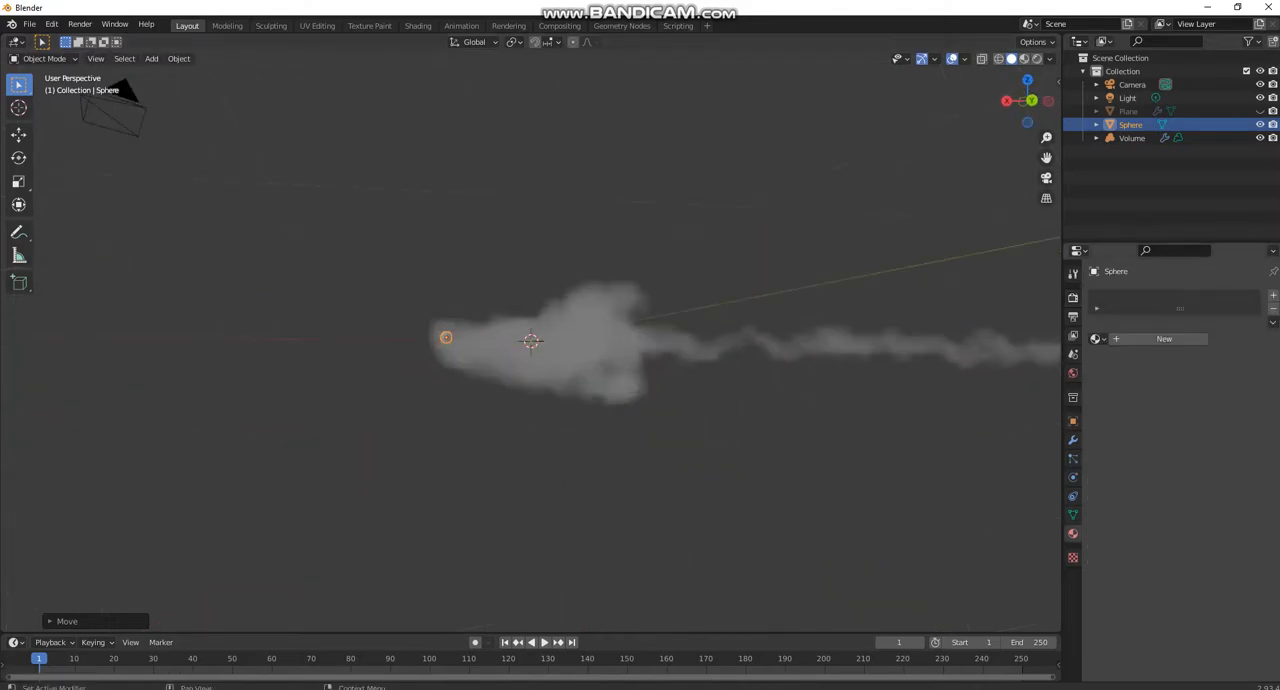
left_click(1164, 338)
scroll(1220, 482, "down", 10)
left_click(1220, 465)
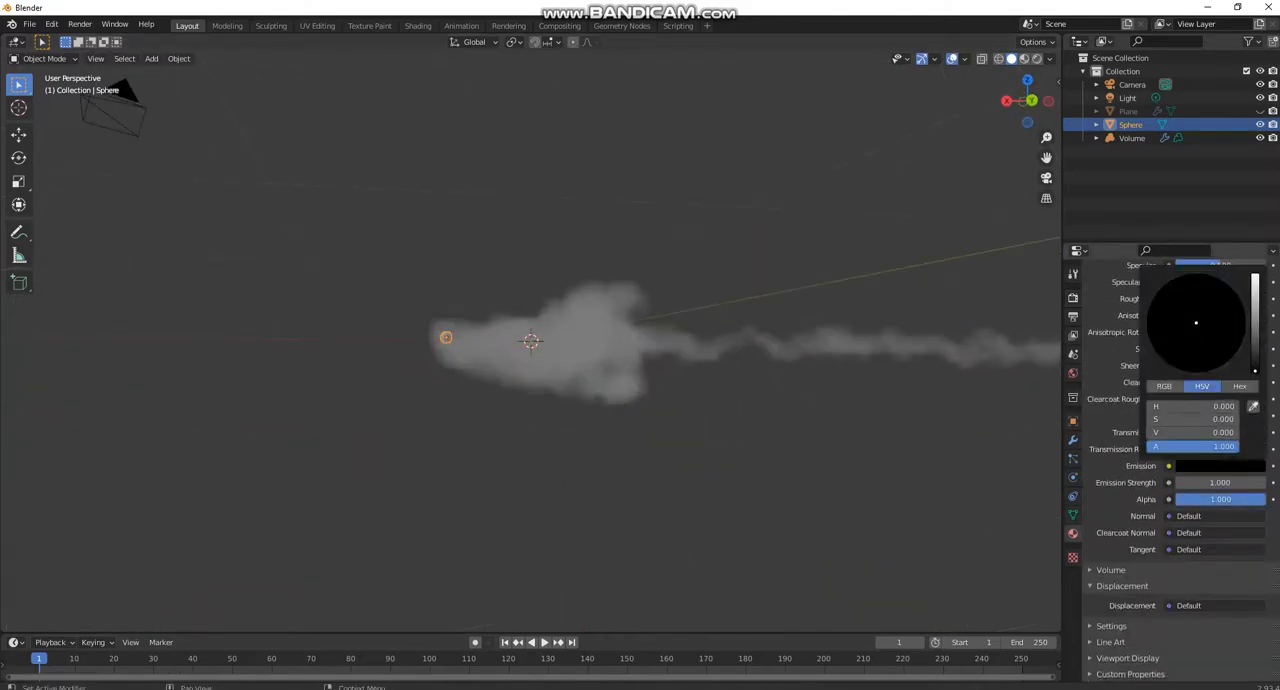
left_click_drag(1255, 370, 1255, 274)
left_click_drag(1196, 323, 1158, 356)
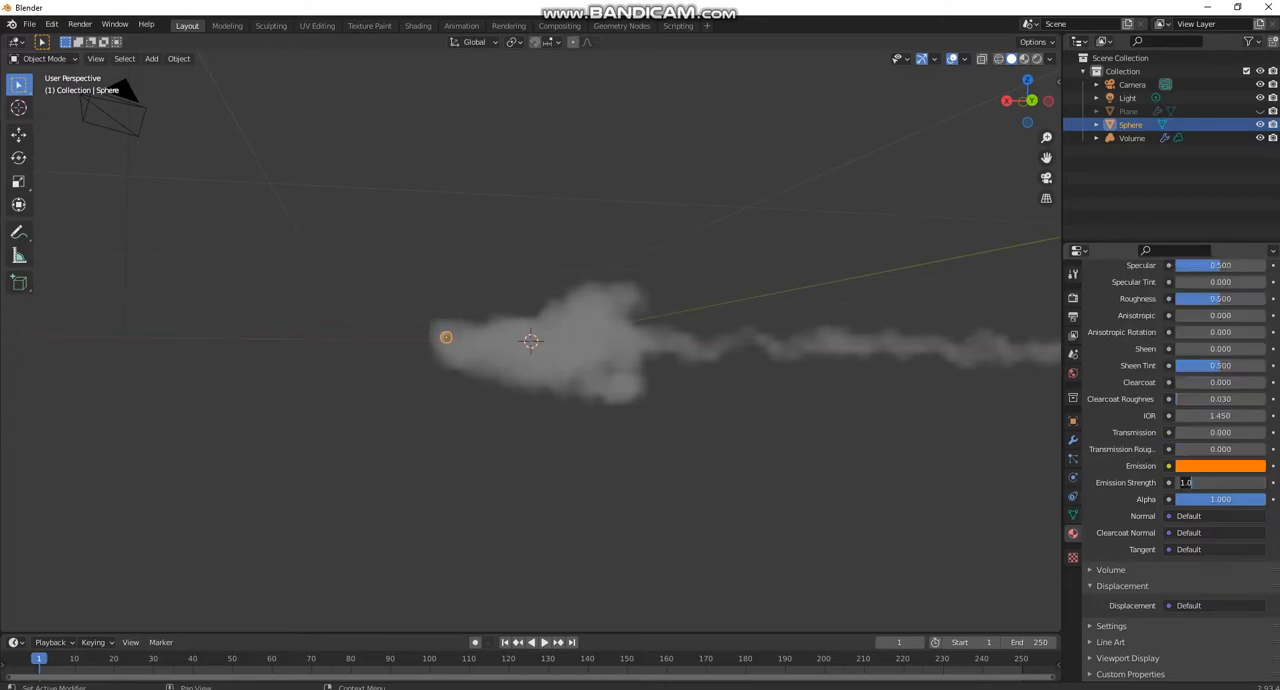
key("Return")
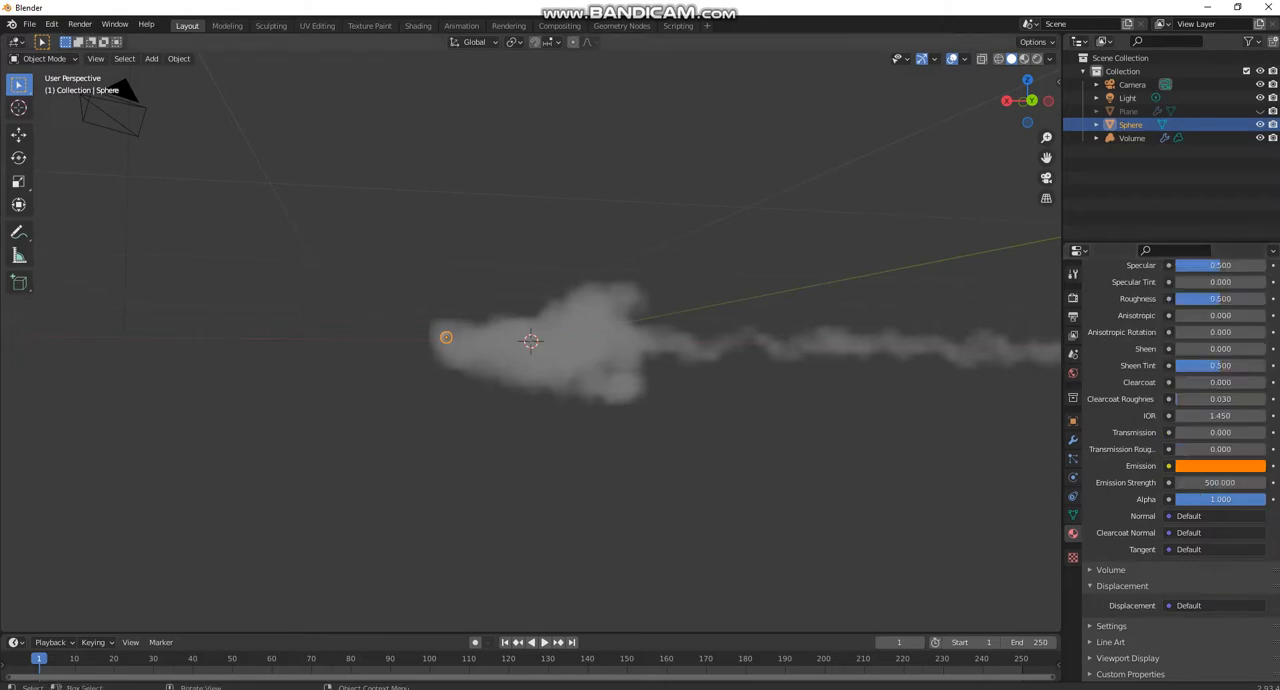
- Show the glowing sphere and volume in rendered shading from the back orthographic view
key("z")
left_click(851, 397)
middle_click_drag(851, 397, 830, 430)
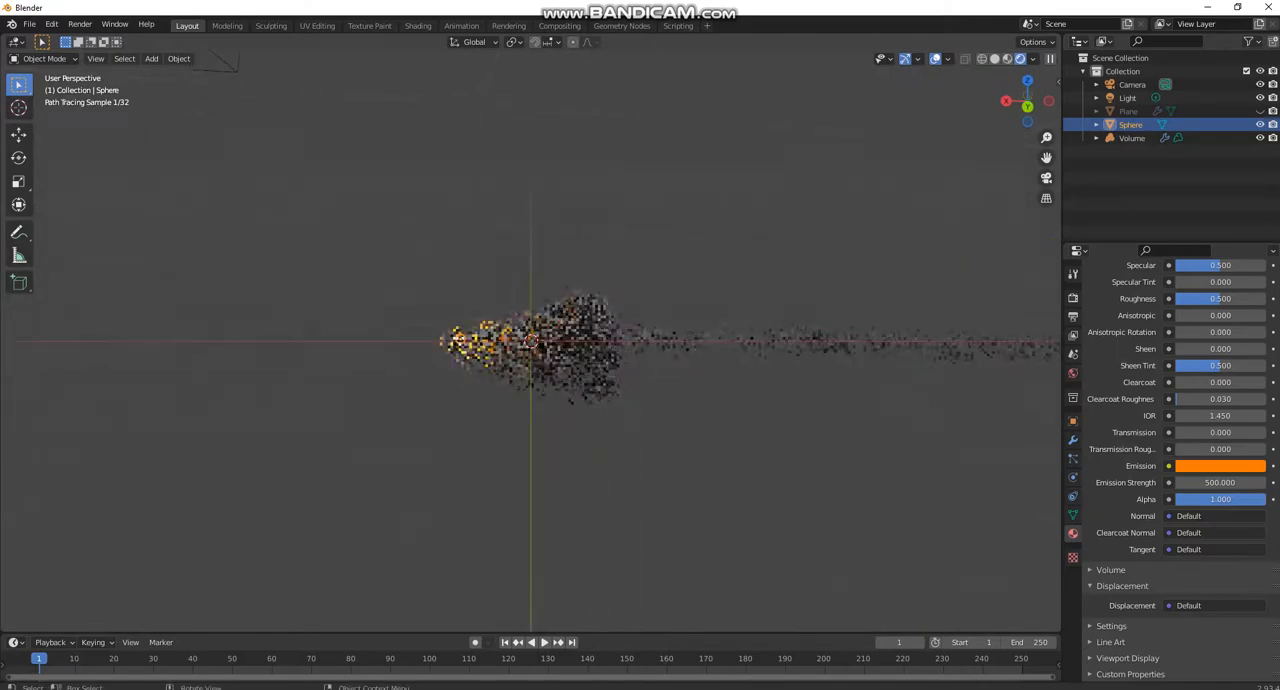
left_click(1028, 105)
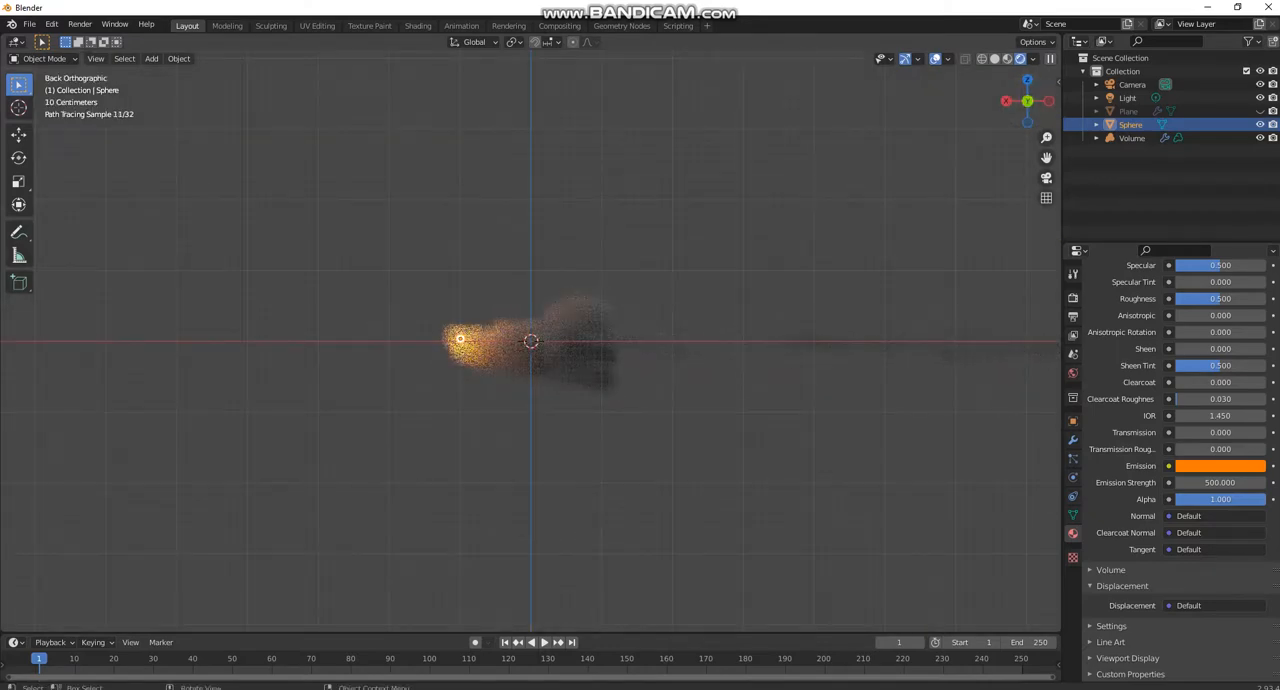
- Select the volume and set its Mesh to Volume voxel amount to 140
middle_click_drag(800, 330, 825, 297)
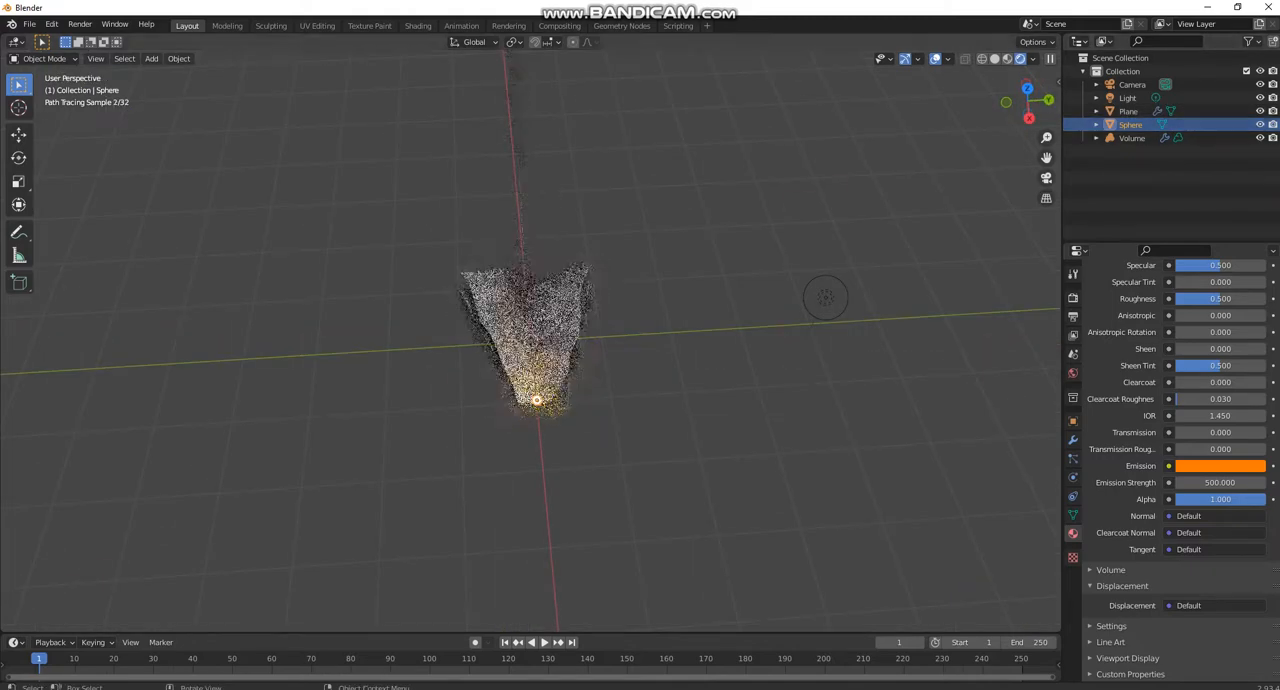
left_click(540, 318)
left_click(540, 318)
left_click(540, 318)
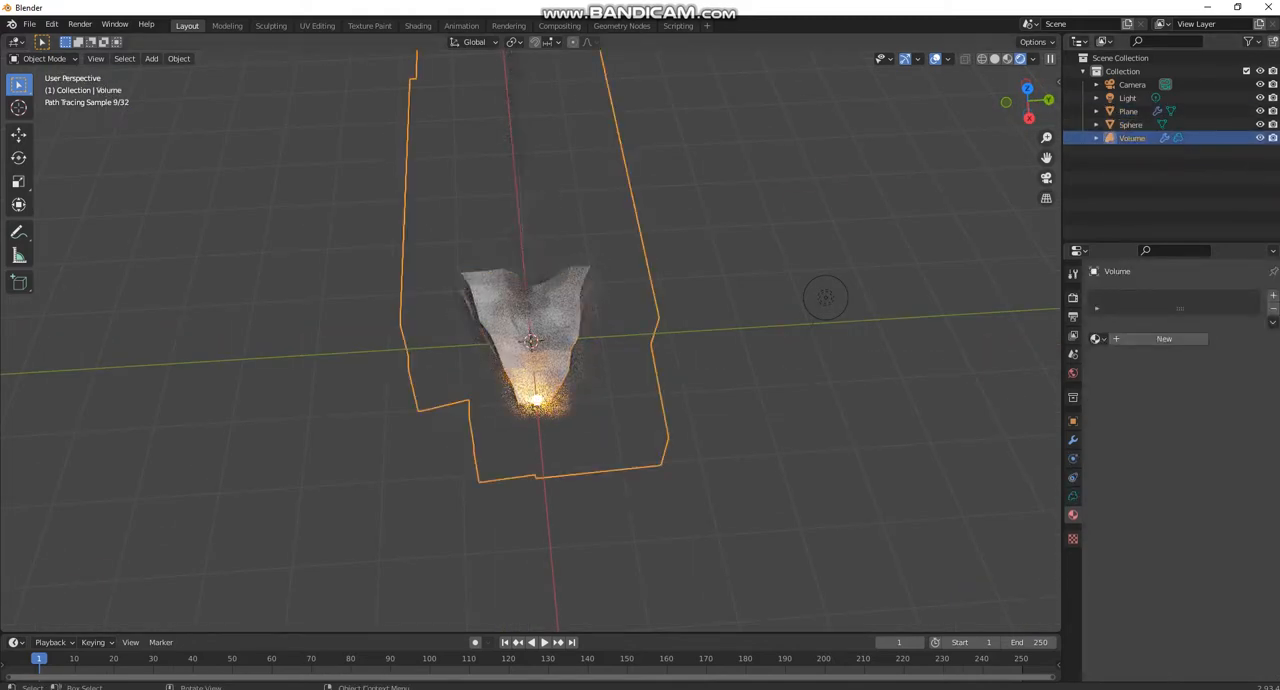
left_click(1073, 440)
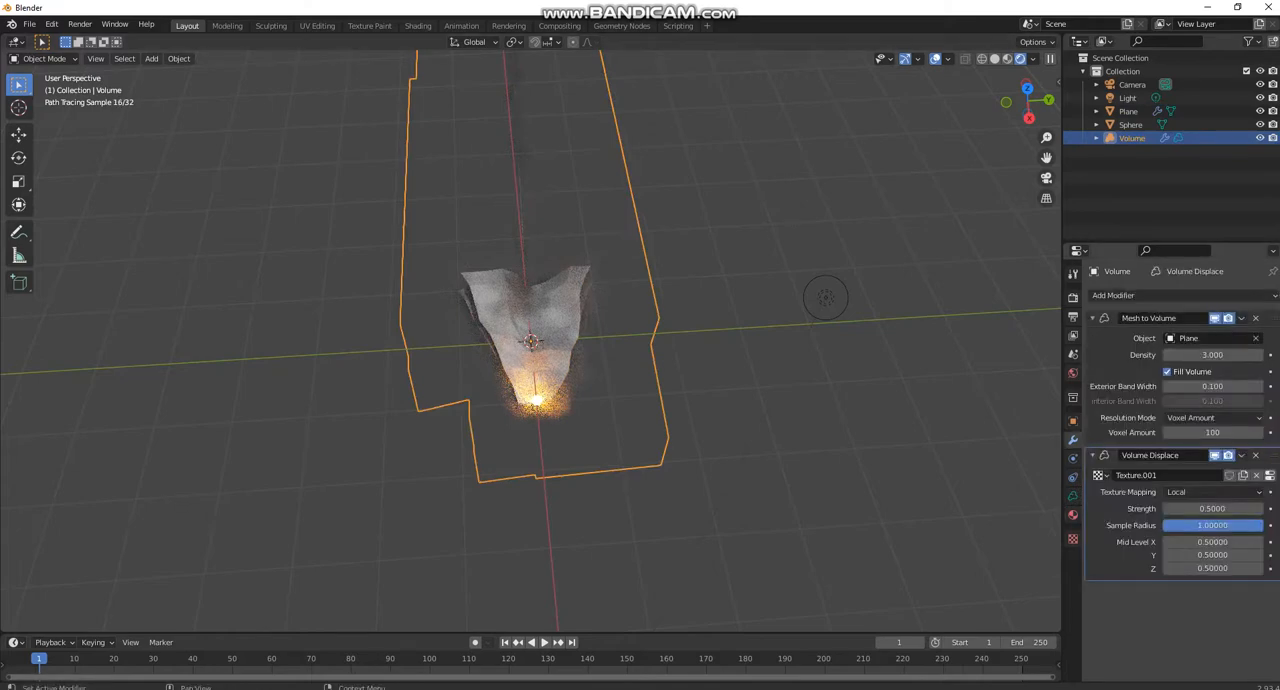
left_click(1212, 432)
type("140")
key("Return")
- Switch the viewport out of rendered shading and back to it
middle_click_drag(826, 297, 652, 378)
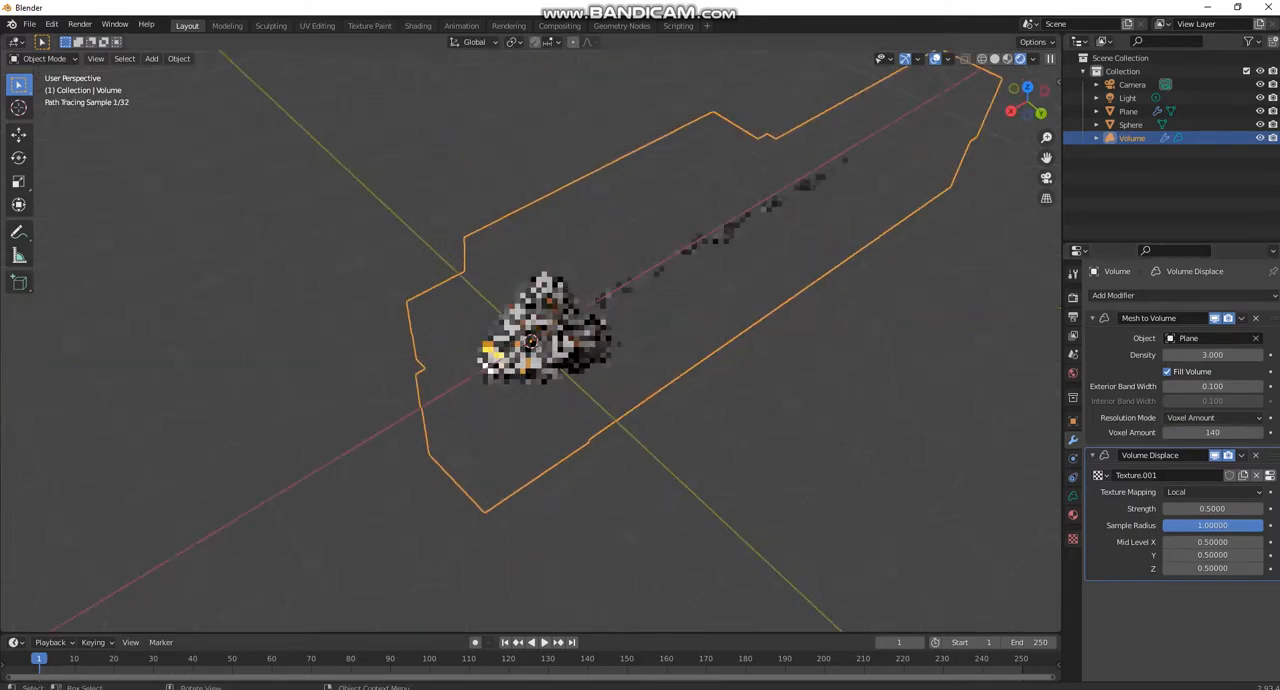
key("z")
left_click(748, 379)
key("z")
left_click(711, 264)
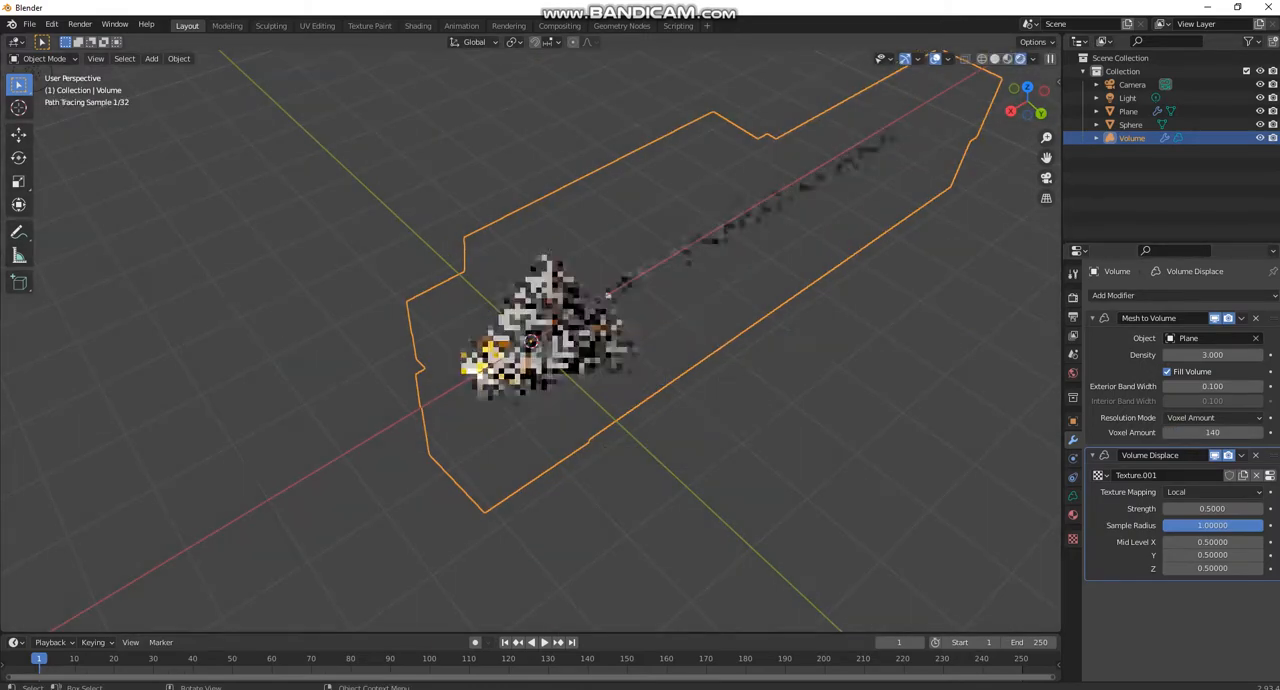
- Select the plane, hide it in the viewport and look at the scene from the back orthographic view
left_click(577, 320)
mouse_move(473, 372)
middle_mouse_down()
mouse_move(500, 349)
mouse_move(490, 343)
middle_mouse_up()
scroll(531, 341, "up", 1)
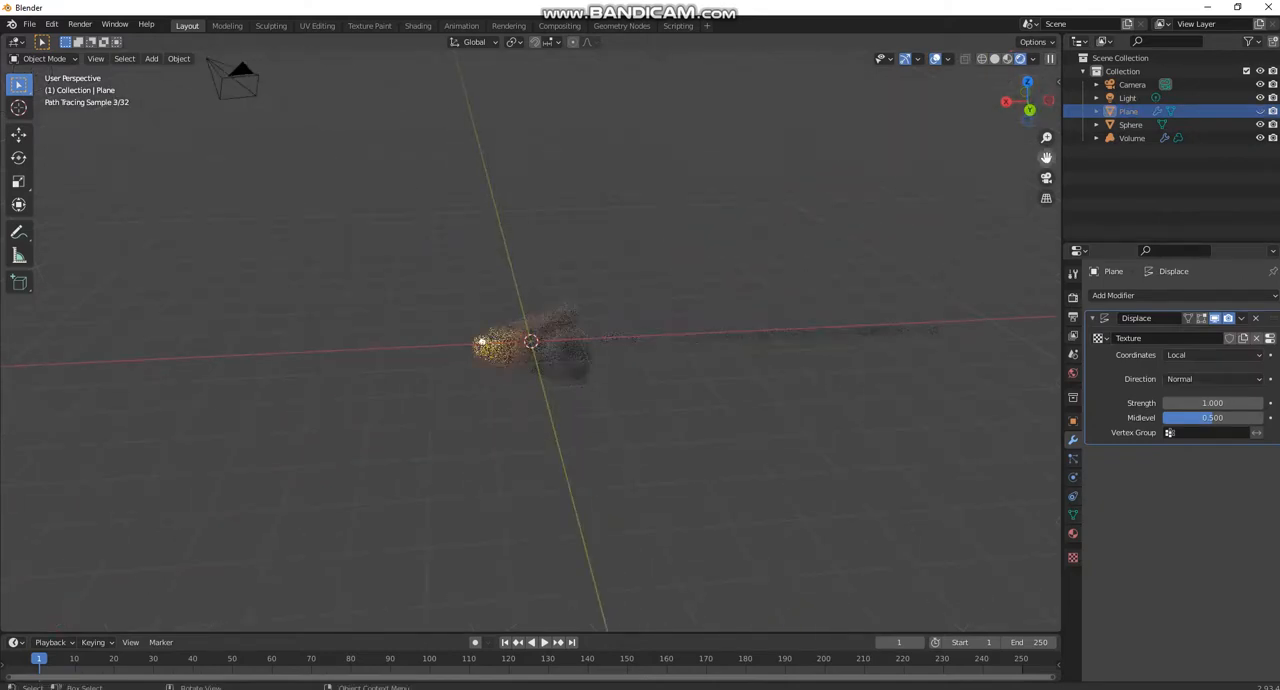
left_click(1029, 109)
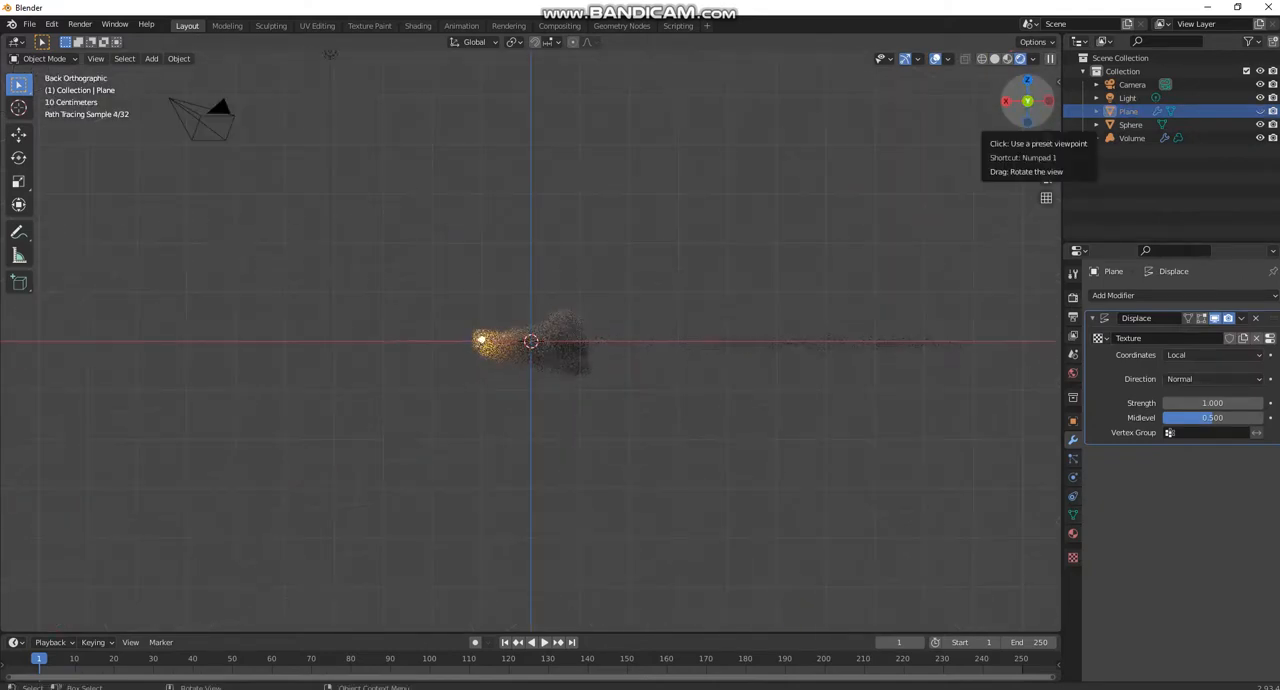